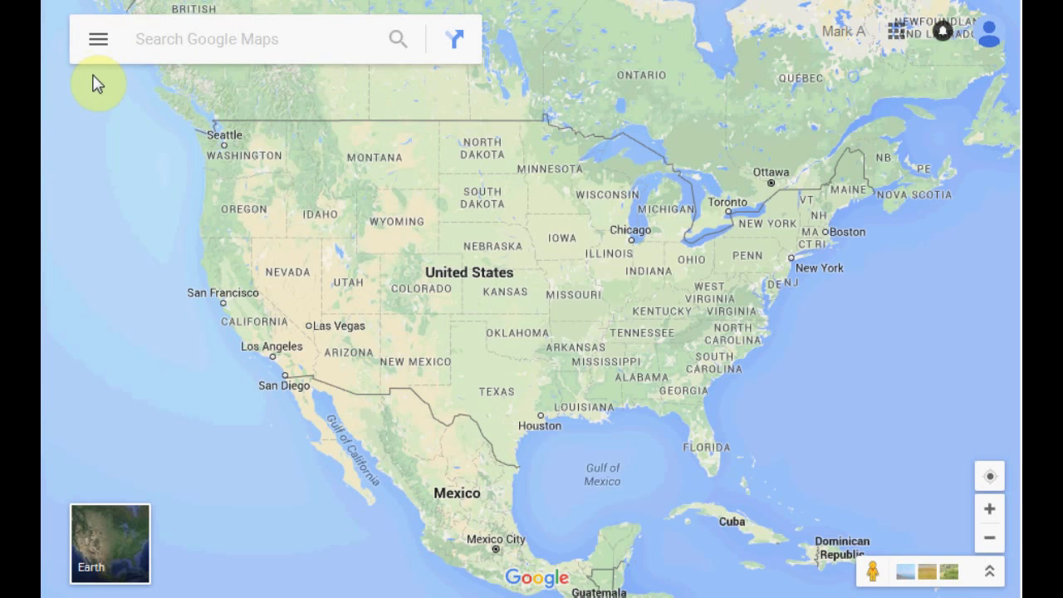
- Create a new custom map in My Maps
left_click(98, 39)
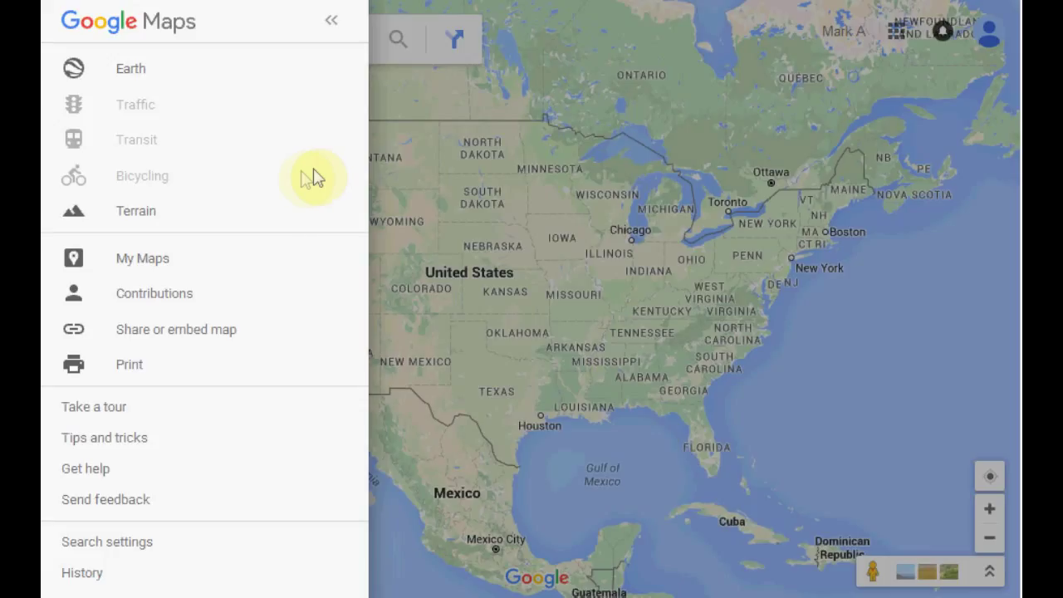
left_click(133, 260)
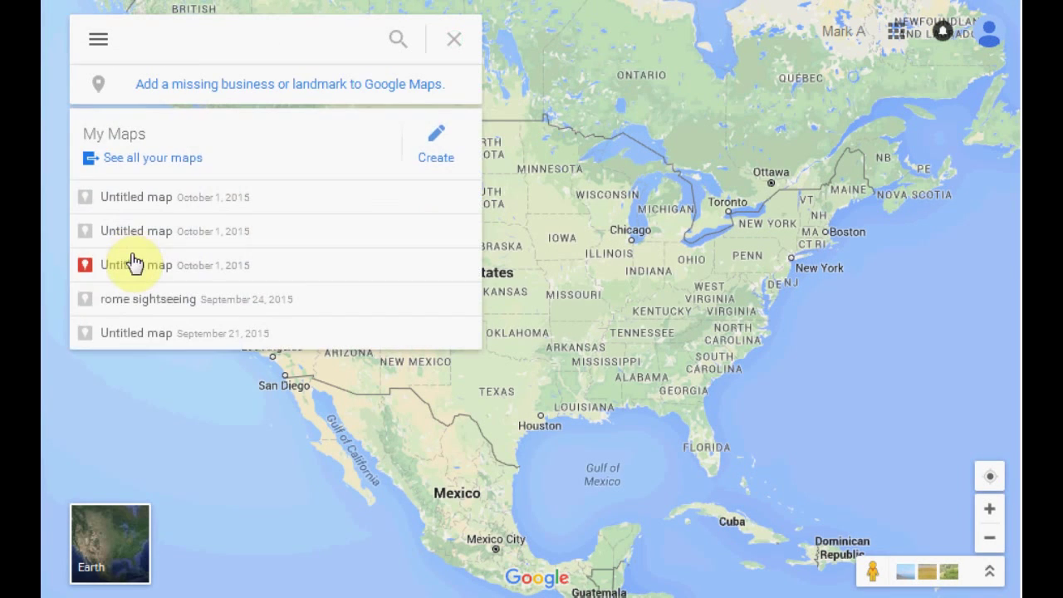
left_click(436, 153)
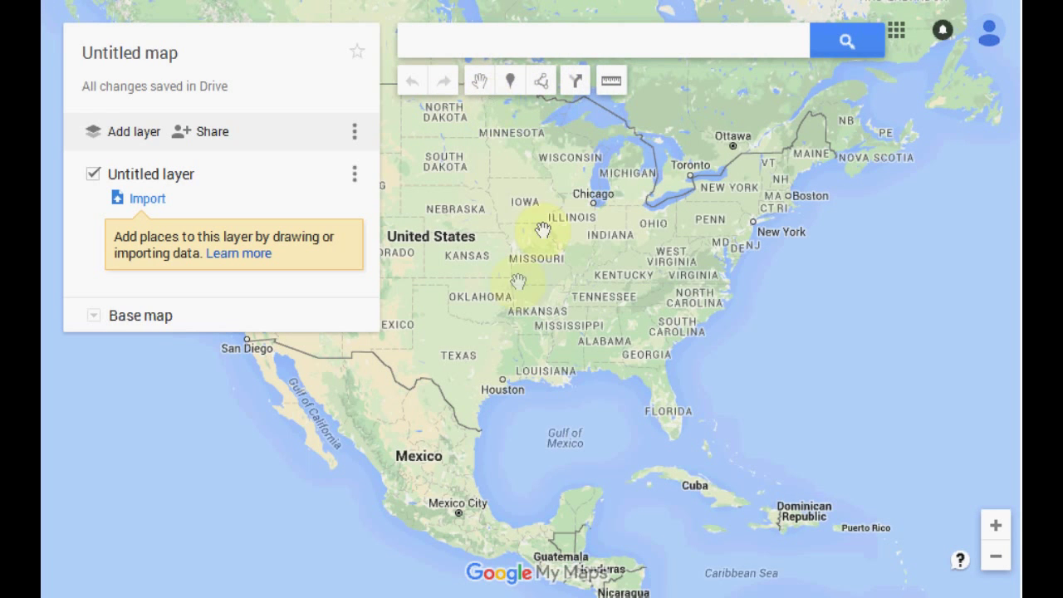
- Search for Rome, Metropolitan City of Rome, Italy, then close its details and clear the search result
left_click(429, 43)
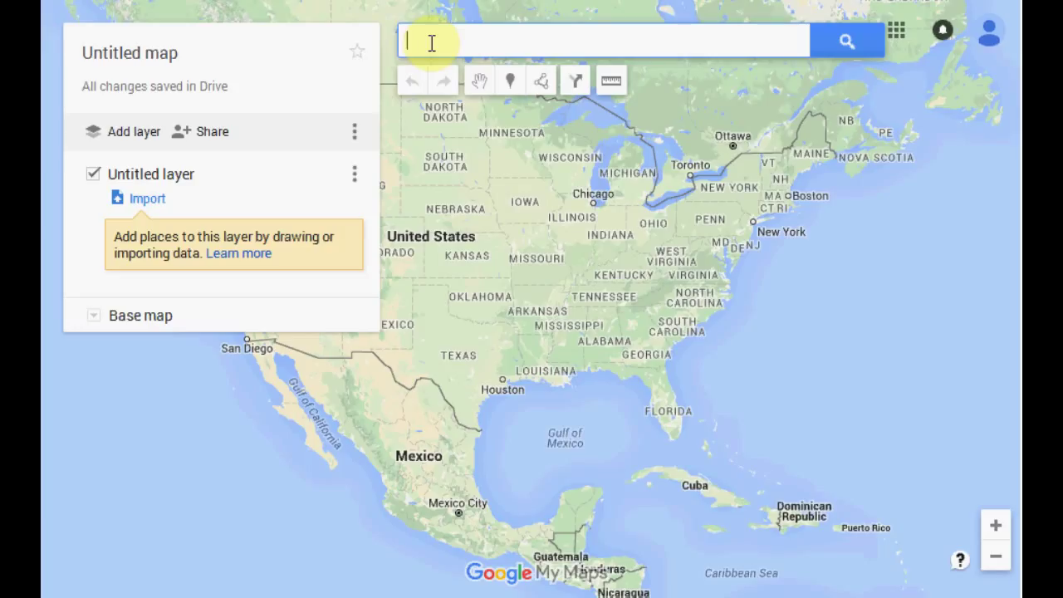
type("rome")
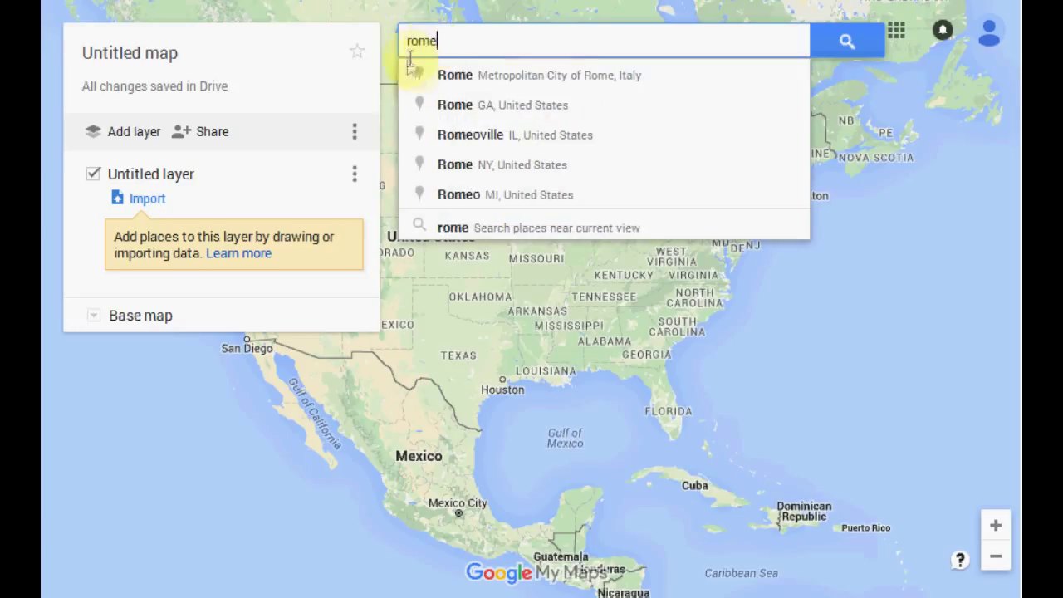
left_click(462, 76)
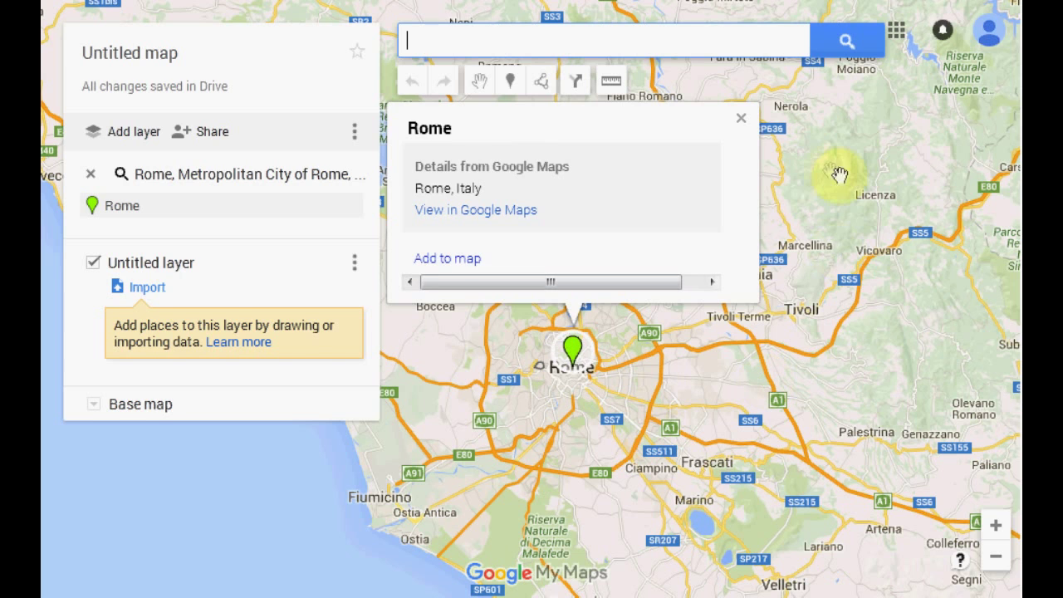
left_click(741, 118)
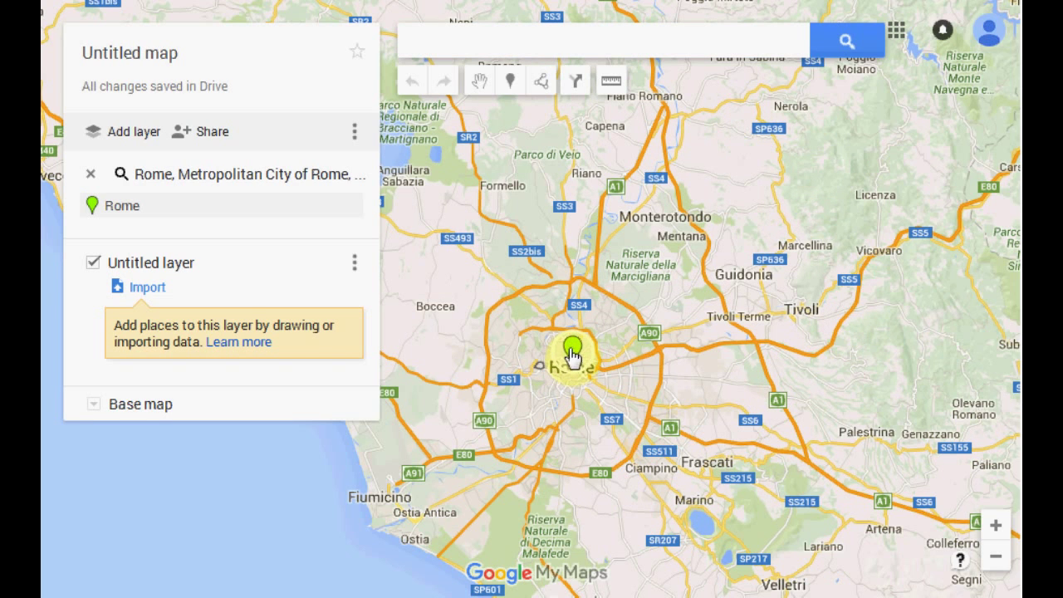
left_click(91, 177)
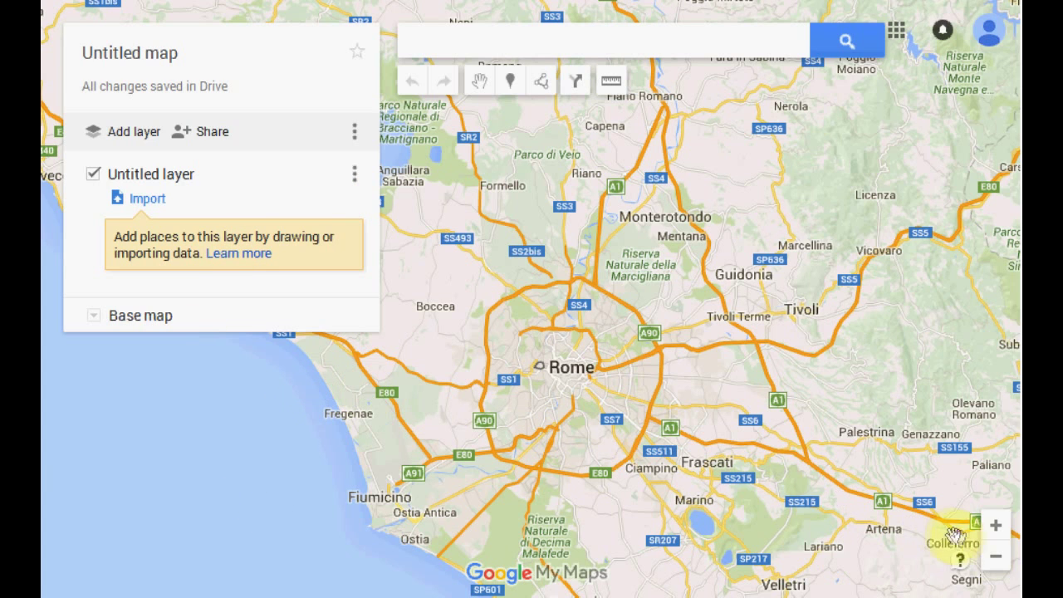
- Examine the streets and landmarks of central Rome around the Colosseum and Circo Massimo
left_click(995, 525)
left_click(995, 526)
left_click_drag(664, 487, 572, 161)
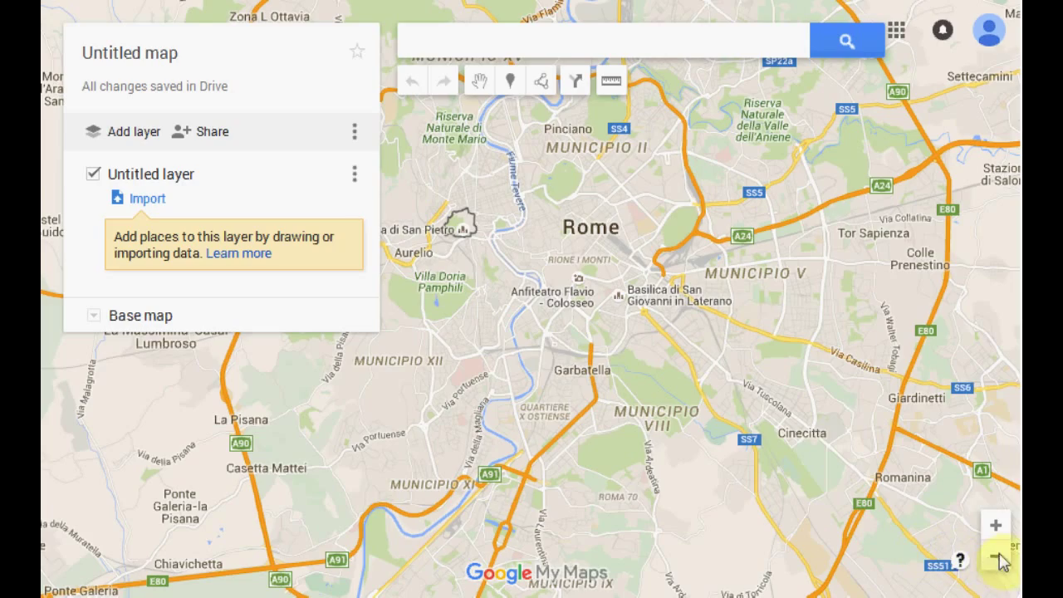
left_click(997, 527)
left_click(997, 527)
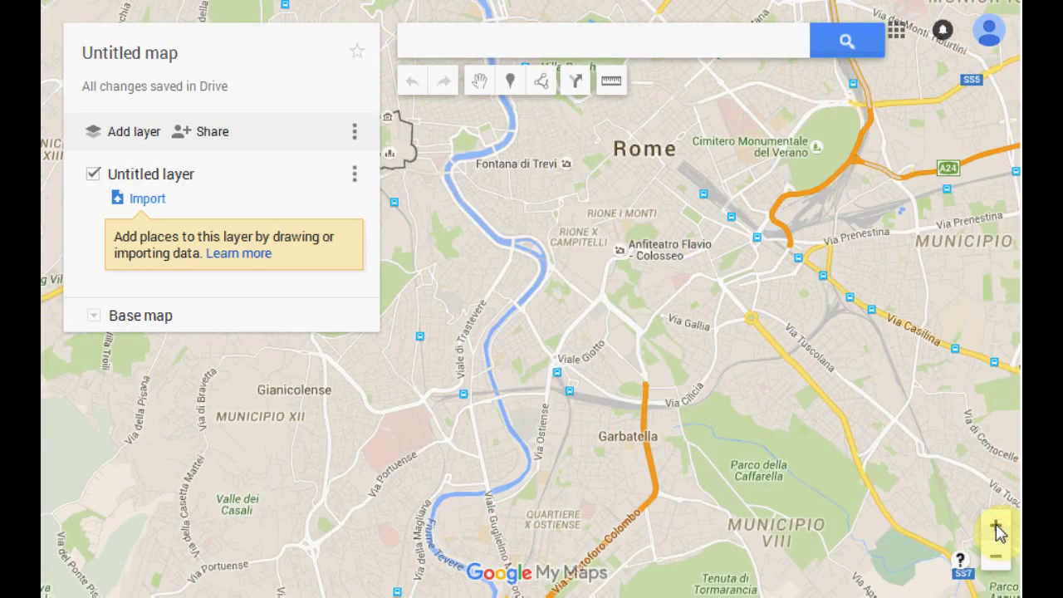
left_click(997, 527)
left_click_drag(754, 308, 605, 349)
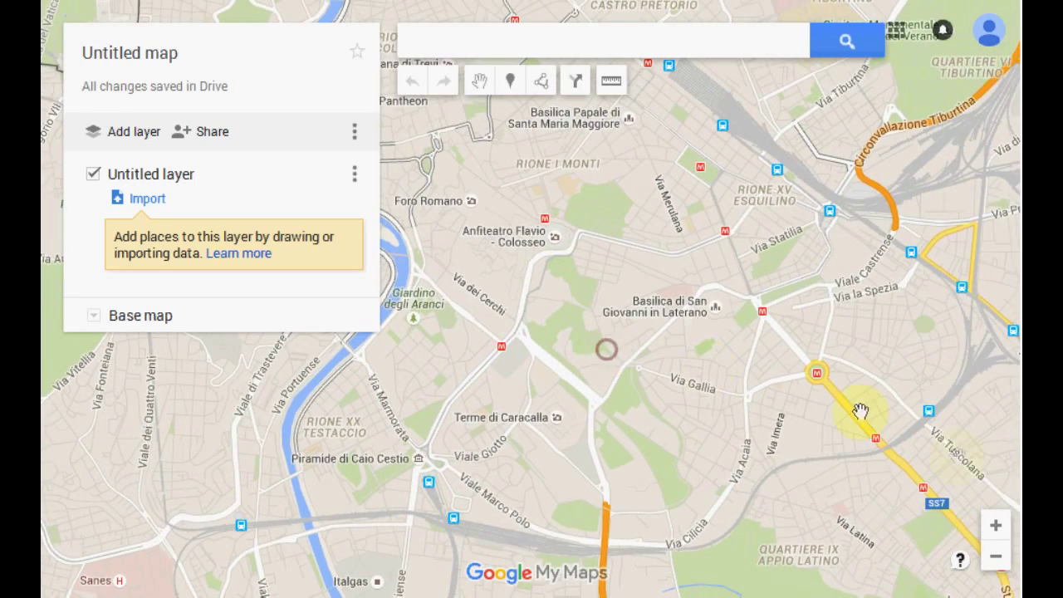
left_click(996, 527)
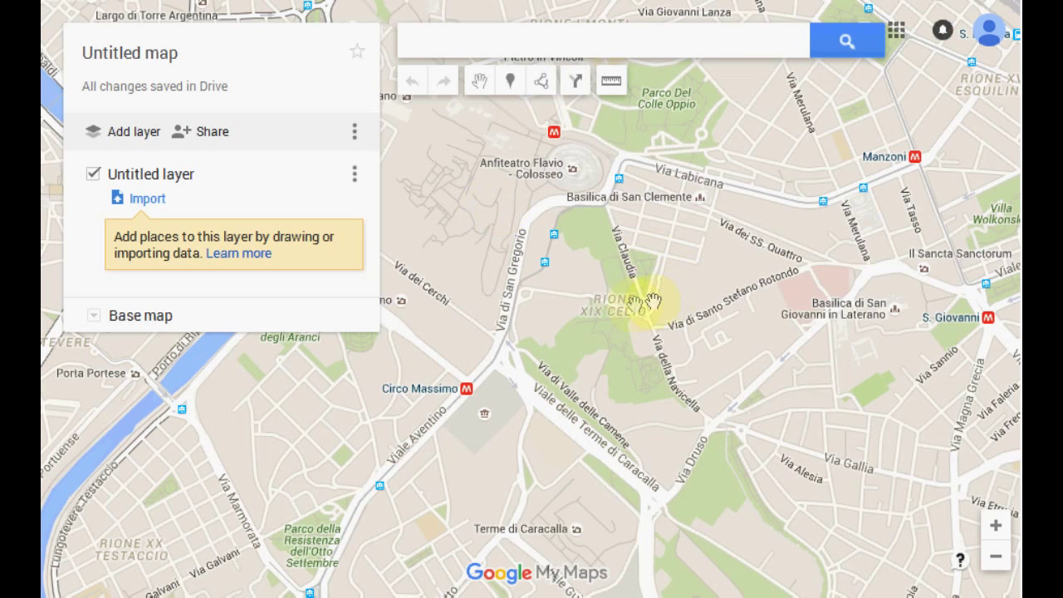
left_click_drag(565, 266, 554, 363)
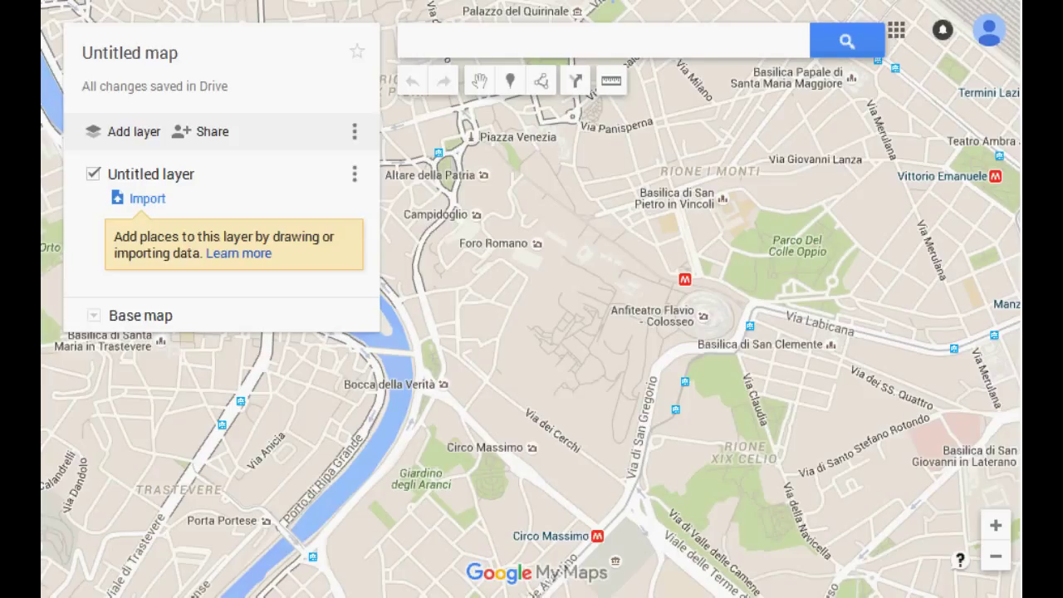
- Search for the Mouth of Truth in Rome and dismiss its details card
left_click(431, 41)
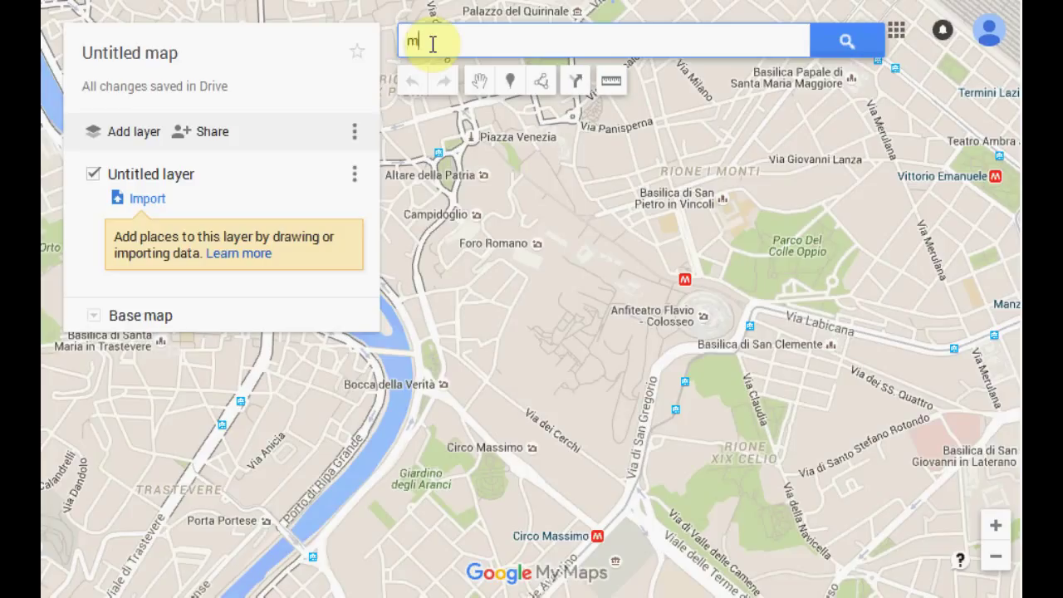
type("mo")
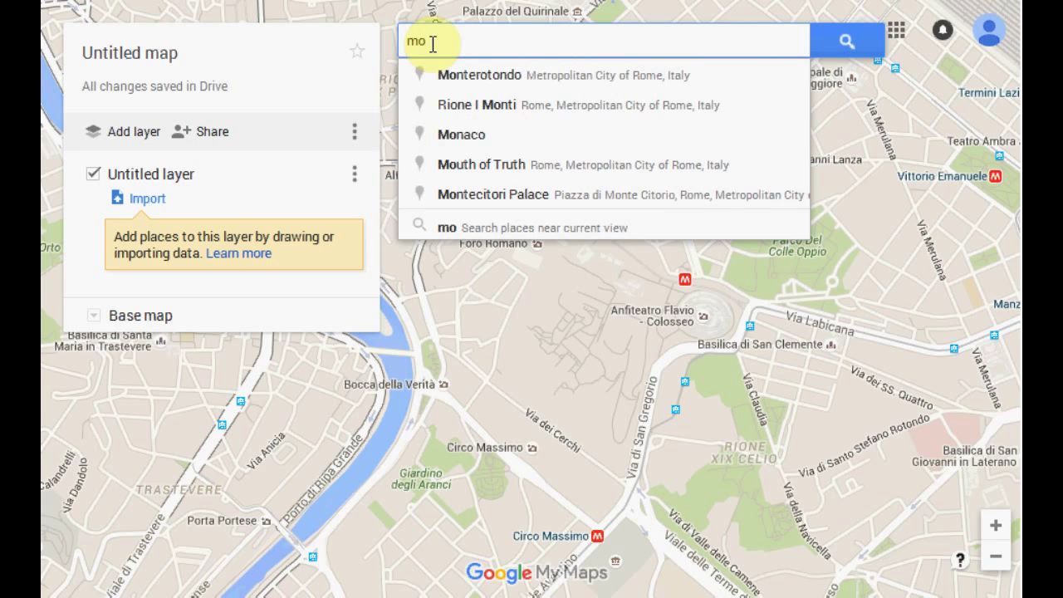
type("u")
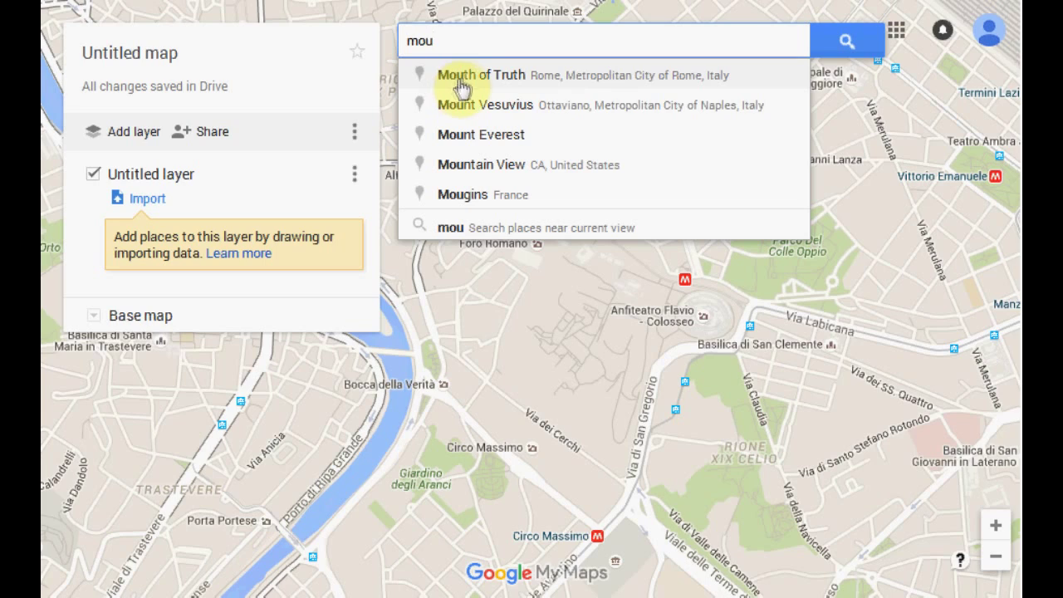
left_click(463, 80)
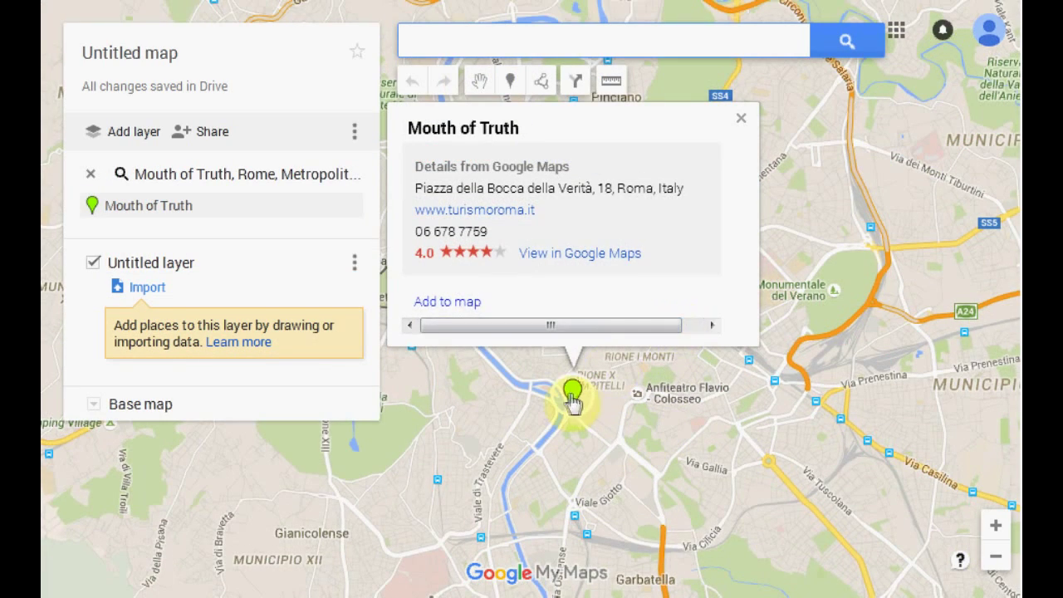
left_click(741, 118)
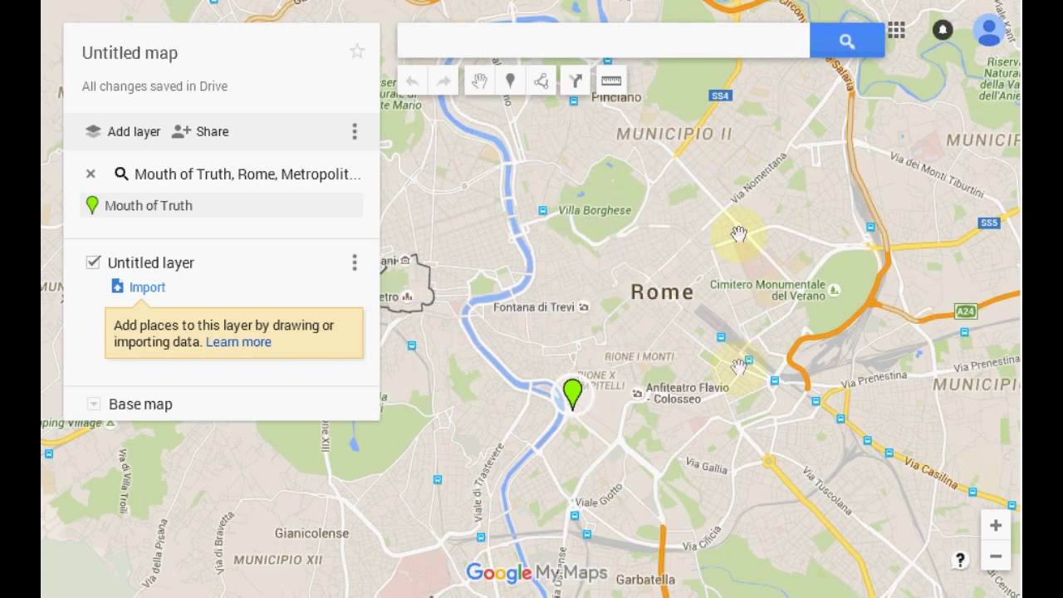
- Inspect the streets around the Mouth of Truth marker up close, then clear the search result
left_click_drag(689, 261, 691, 145)
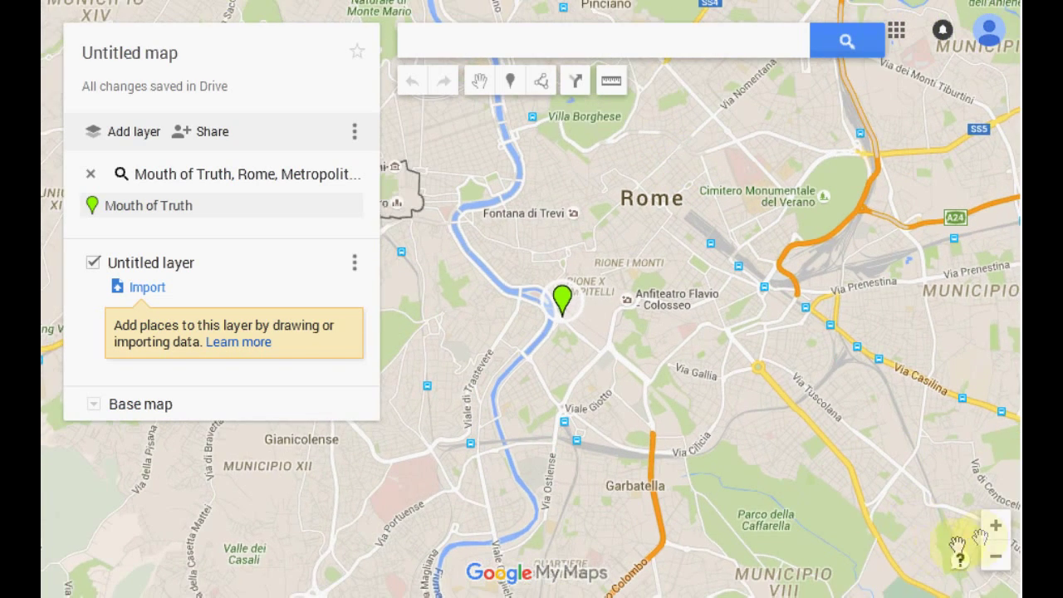
left_click(996, 527)
left_click(996, 526)
left_click(996, 527)
left_click_drag(864, 438, 726, 357)
left_click(995, 530)
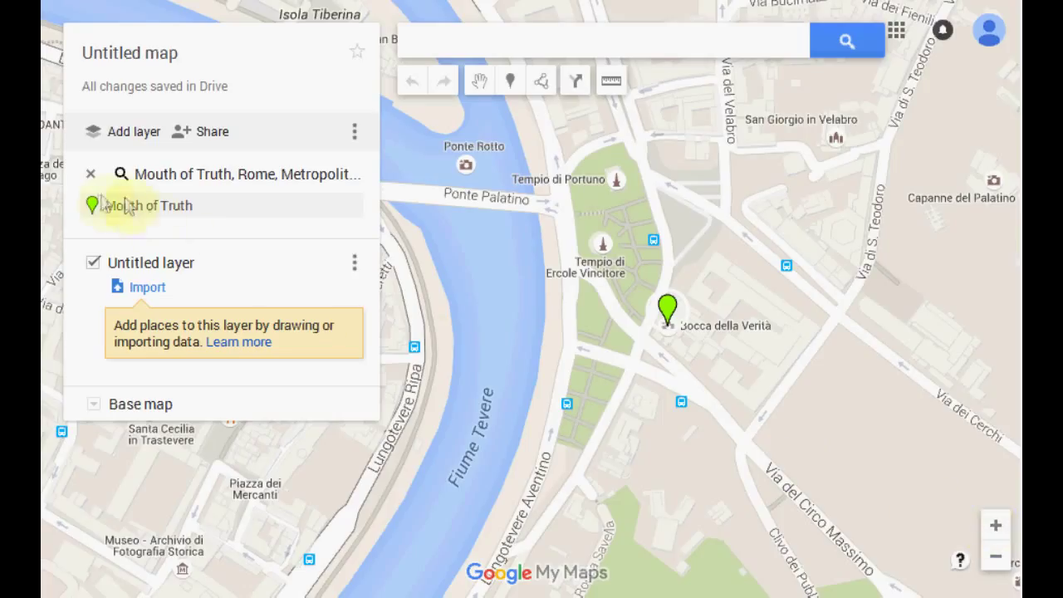
left_click(87, 176)
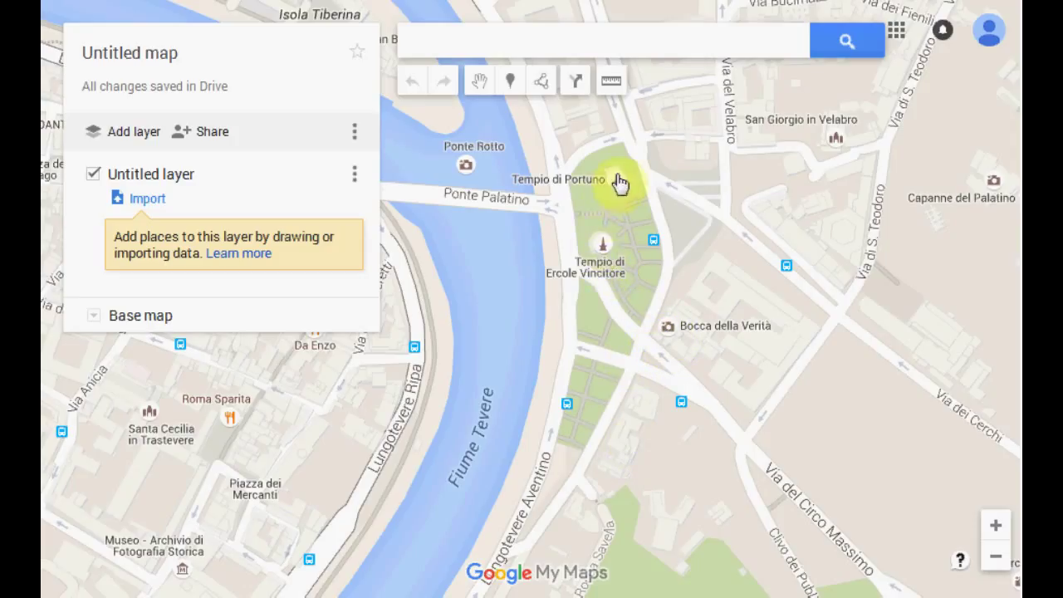
- Place a marker on Tempio di Ercole Vincitore, north-west of Bocca della Verità, and save it with its default name
left_click(996, 556)
left_click(995, 559)
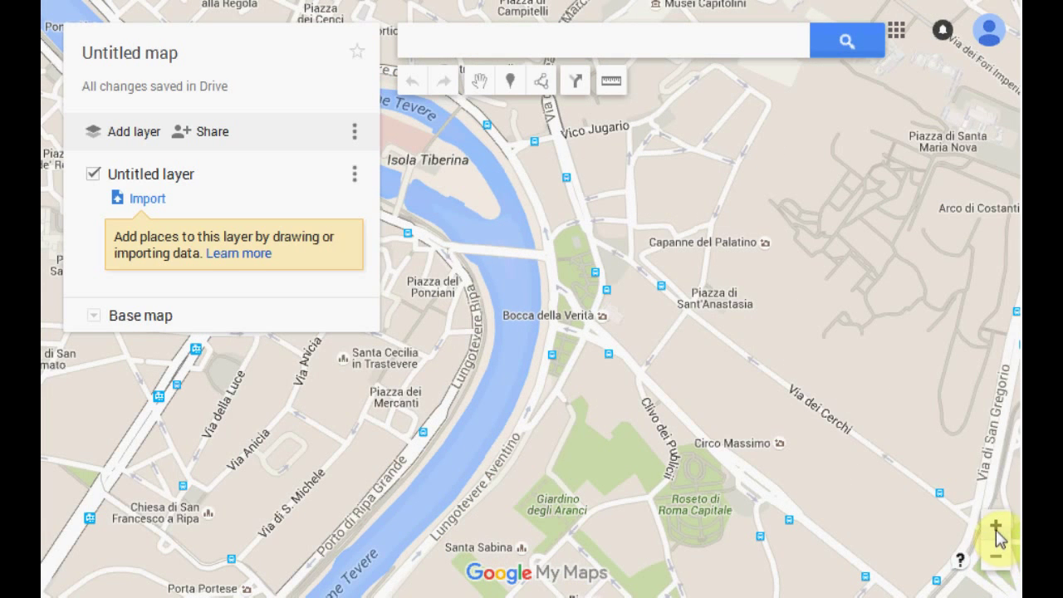
left_click(996, 526)
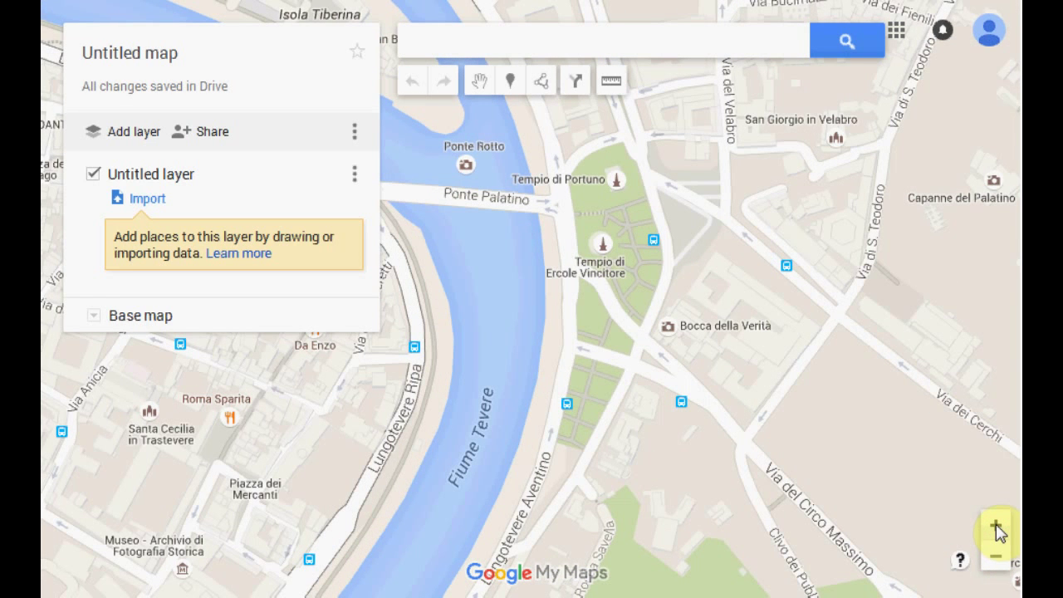
left_click(997, 529)
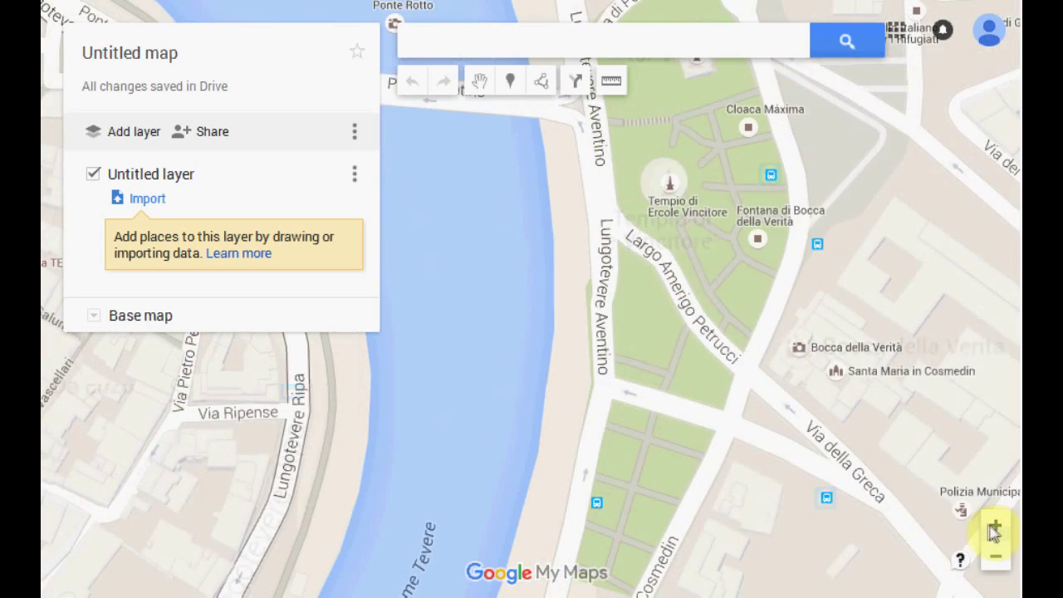
left_click_drag(855, 491, 754, 486)
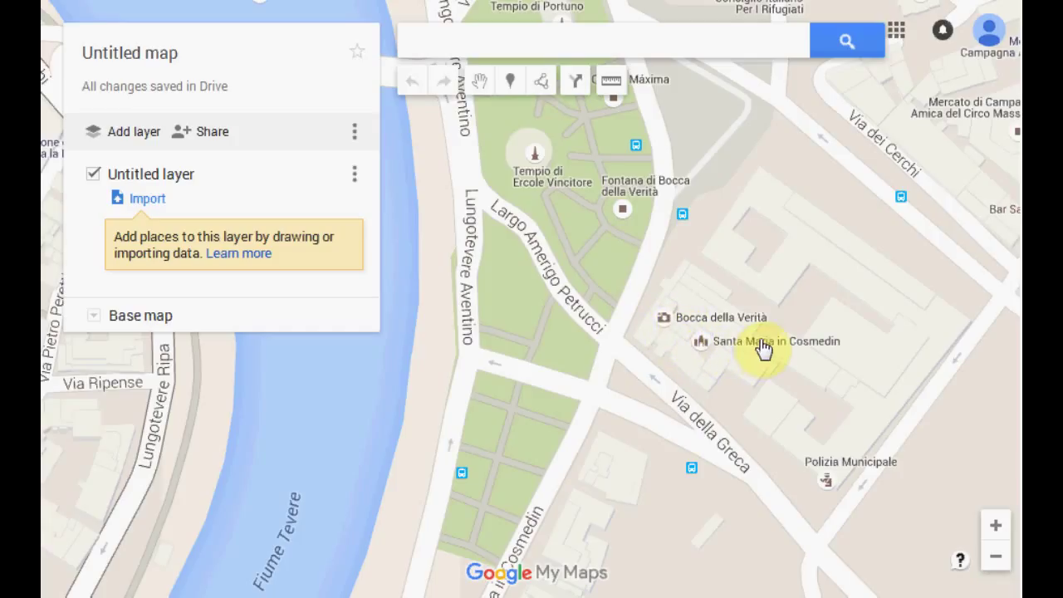
left_click_drag(755, 257, 758, 388)
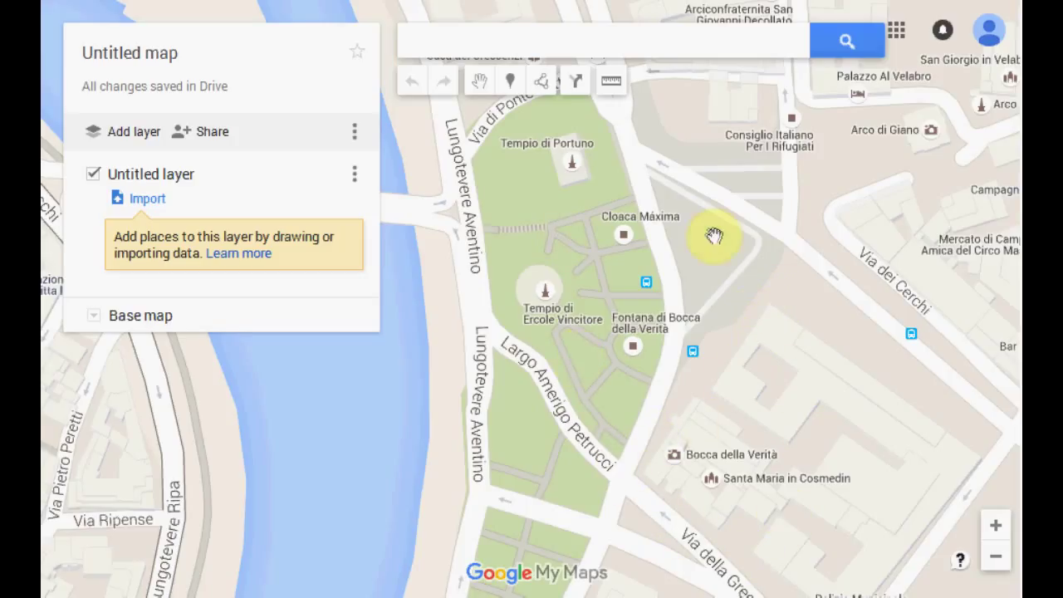
left_click(510, 80)
left_click(538, 284)
left_click(510, 80)
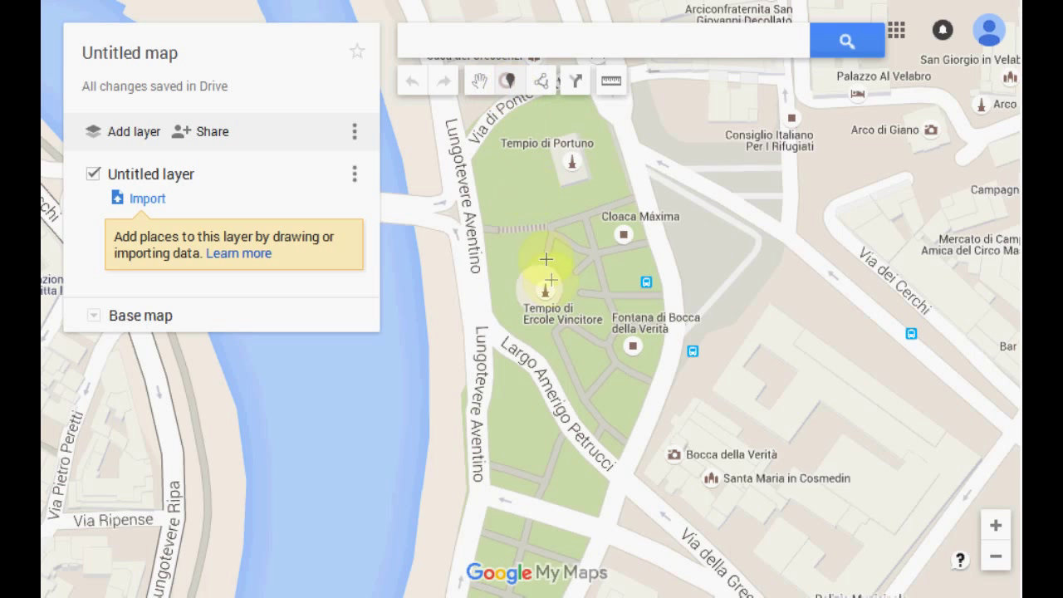
left_click(546, 292)
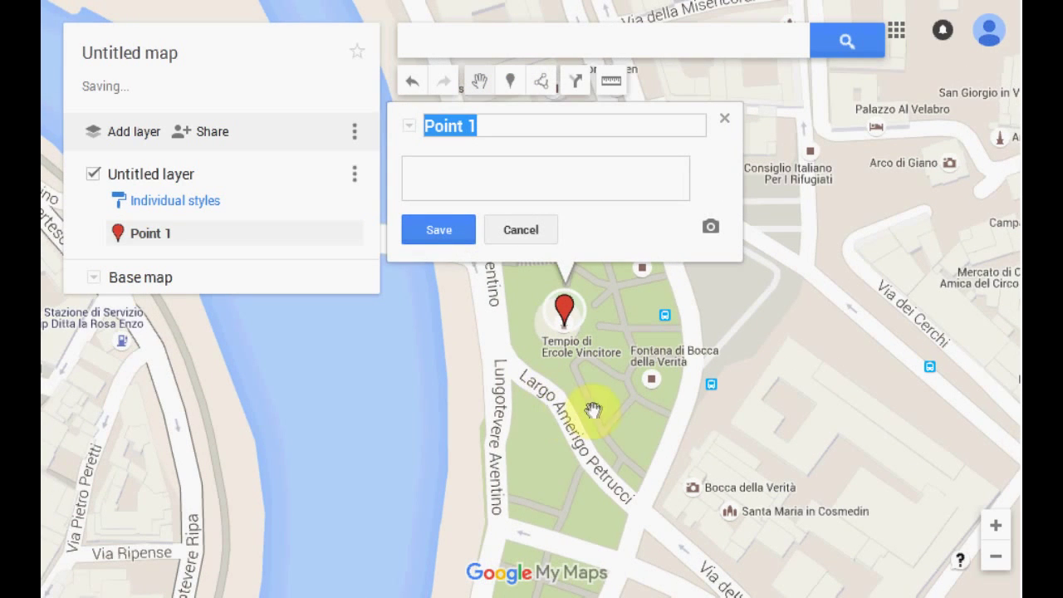
left_click(441, 235)
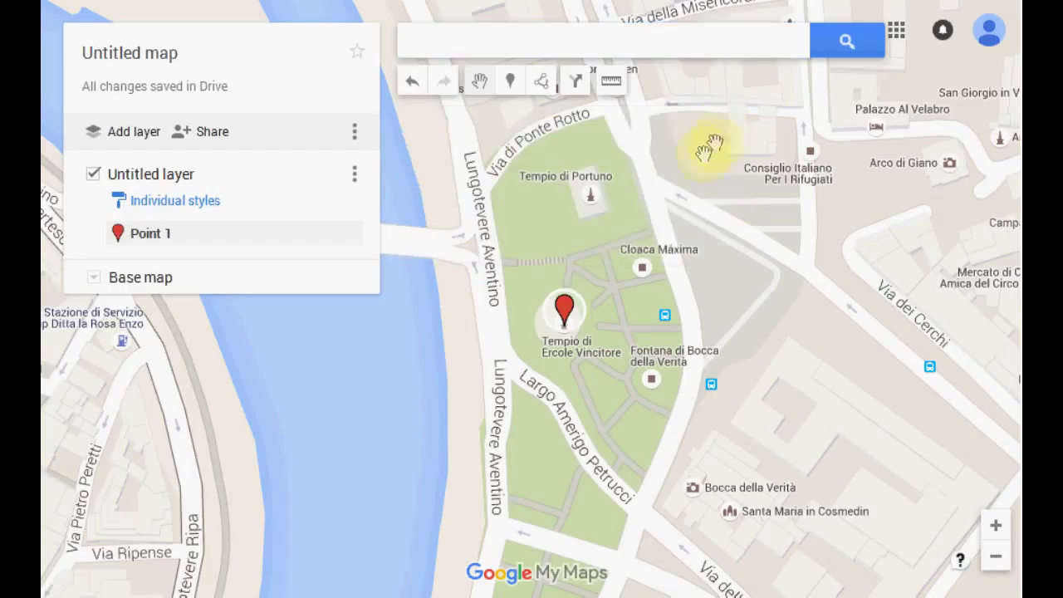
- Place a second marker on Tempio di Portuno, keeping its default name
left_click(510, 80)
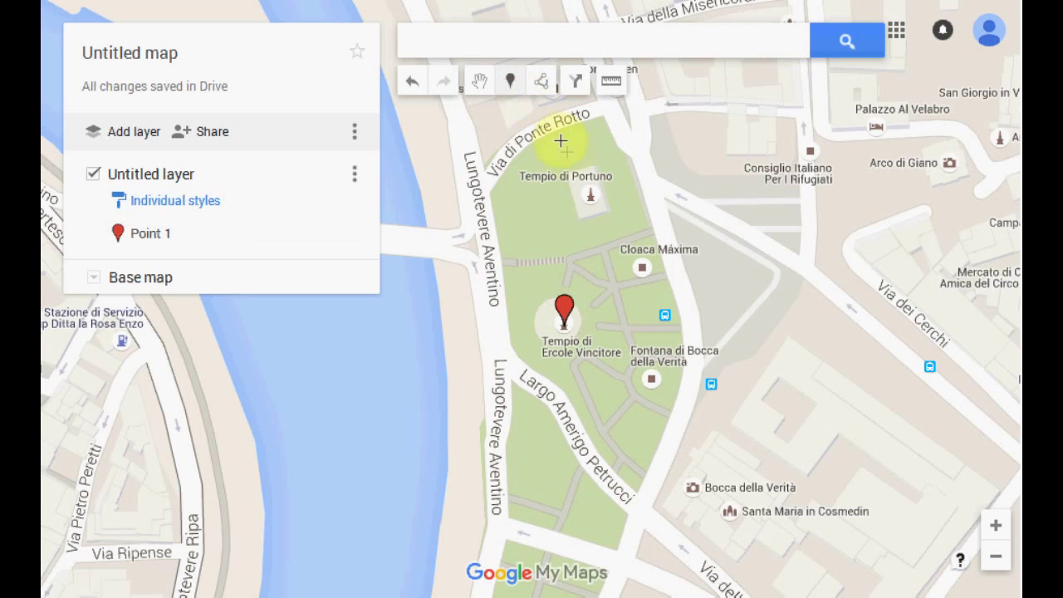
left_click(590, 192)
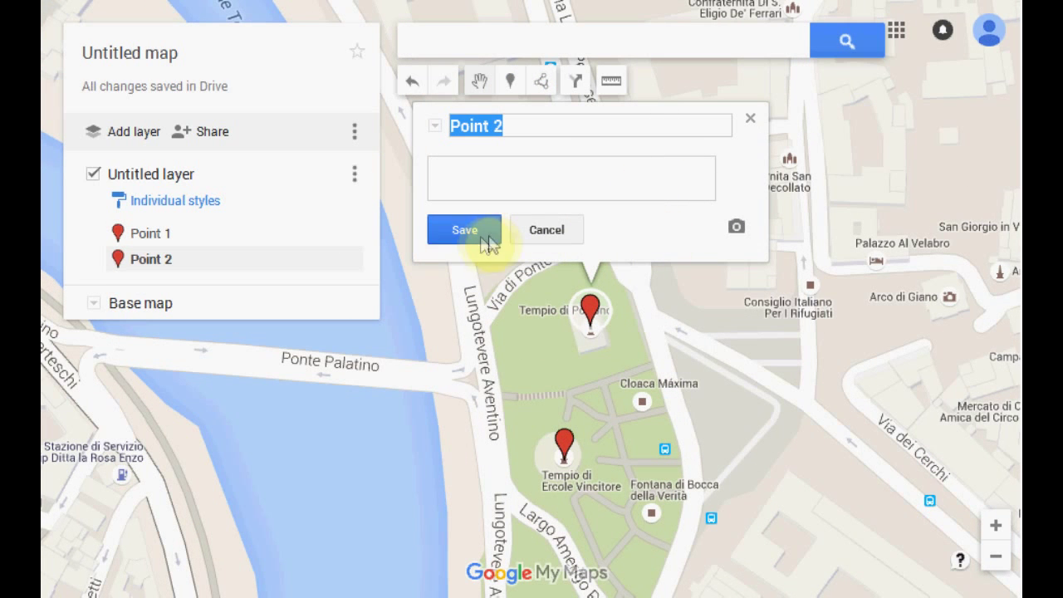
left_click(751, 125)
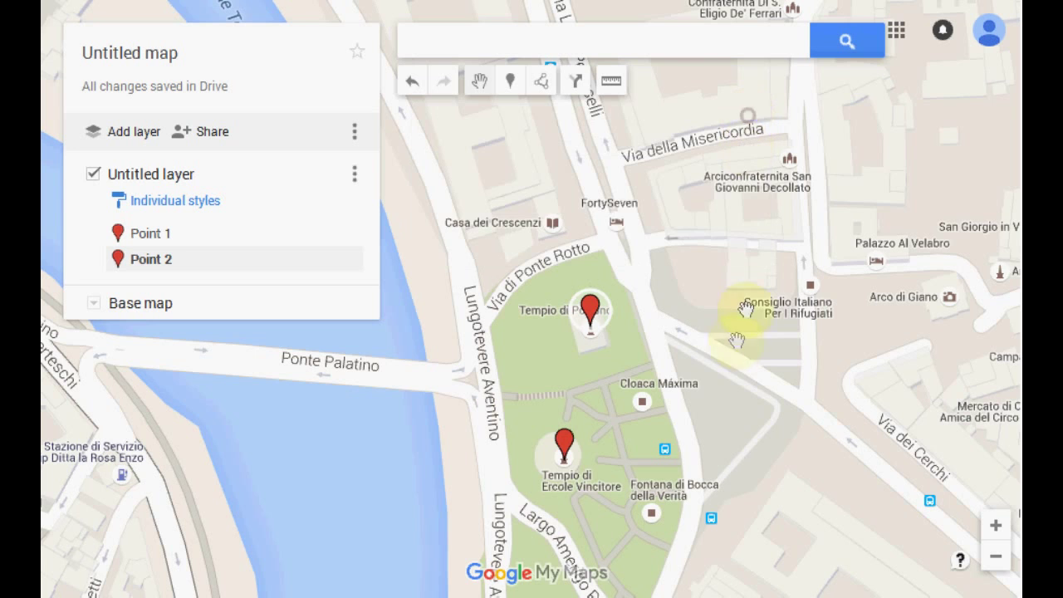
left_click_drag(731, 398, 695, 286)
left_click(695, 286)
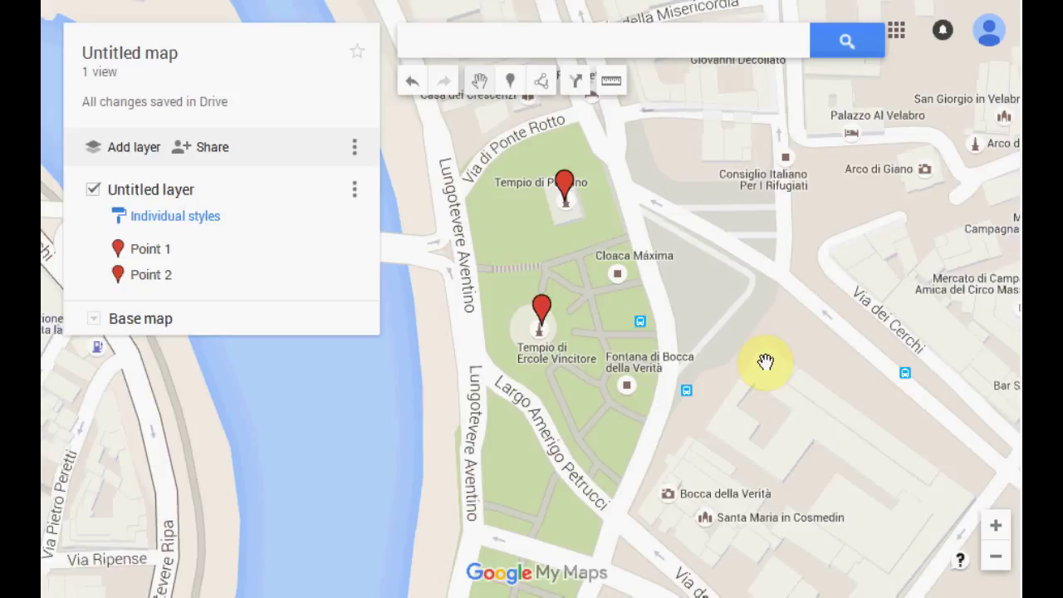
left_click(765, 325)
left_click_drag(765, 325, 708, 367)
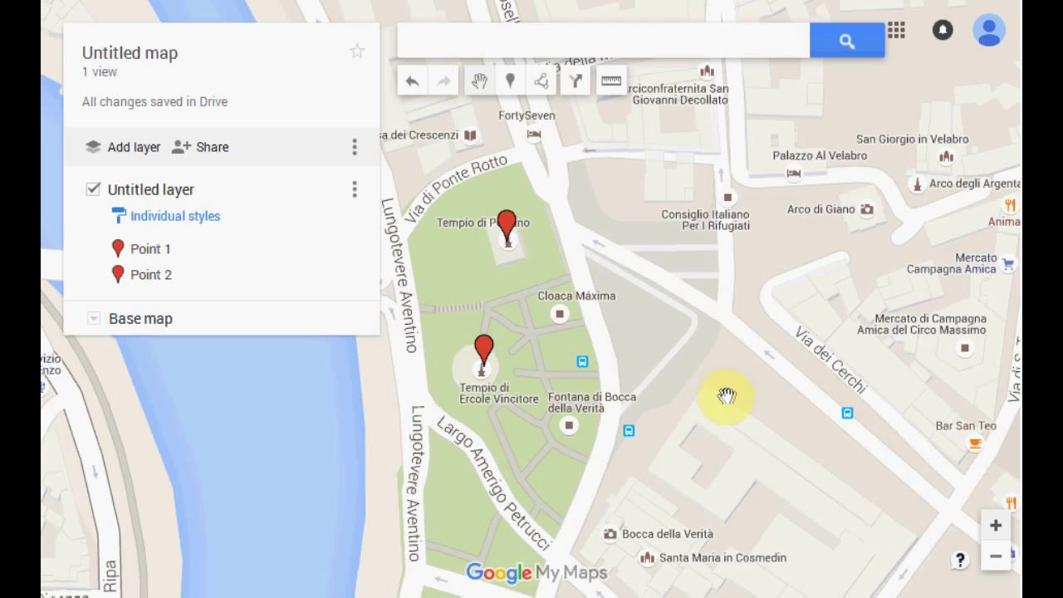
left_click_drag(738, 387, 622, 394)
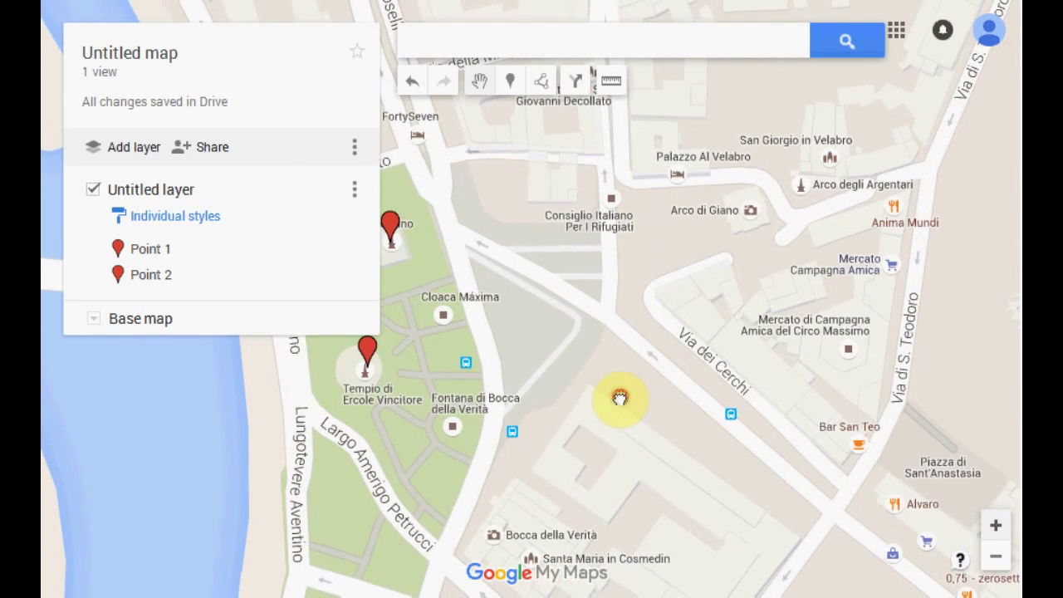
- Examine the streets and sights around Bocca della Verità, Via di San Teodoro and the two existing temple markers
left_click(995, 556)
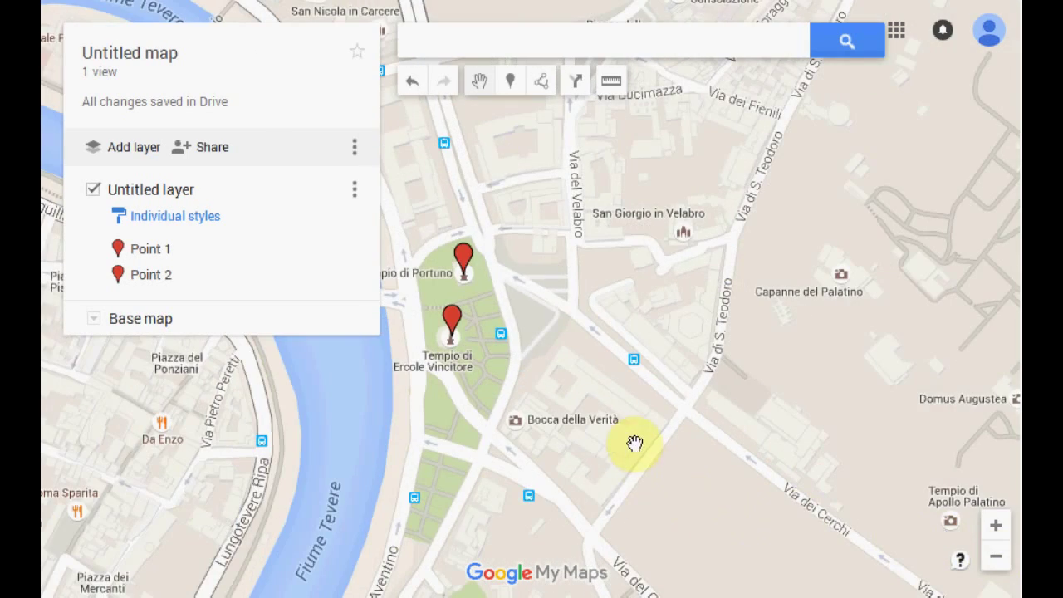
left_click(997, 526)
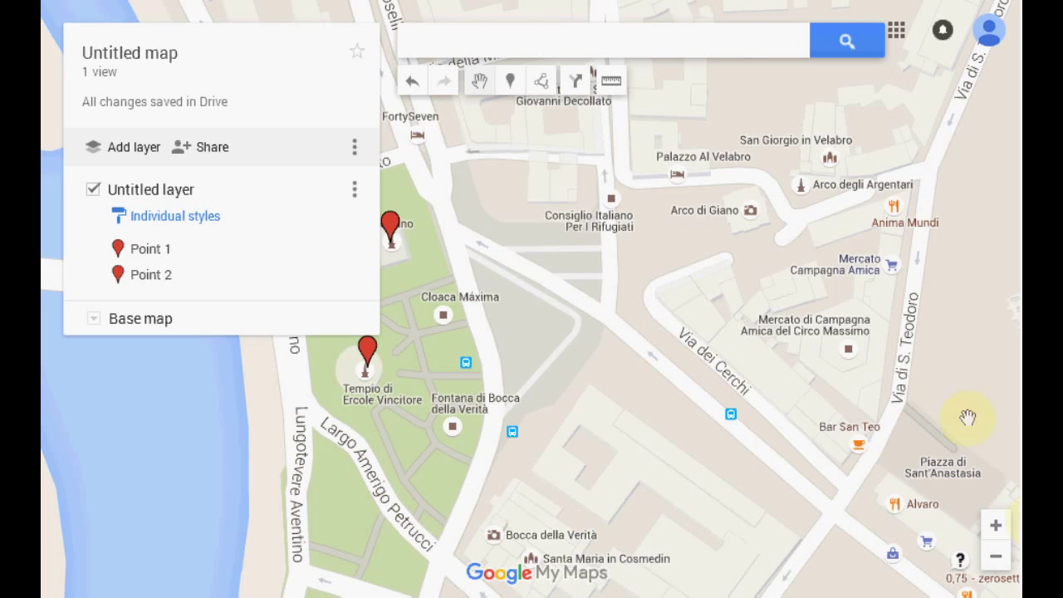
left_click_drag(783, 482, 670, 337)
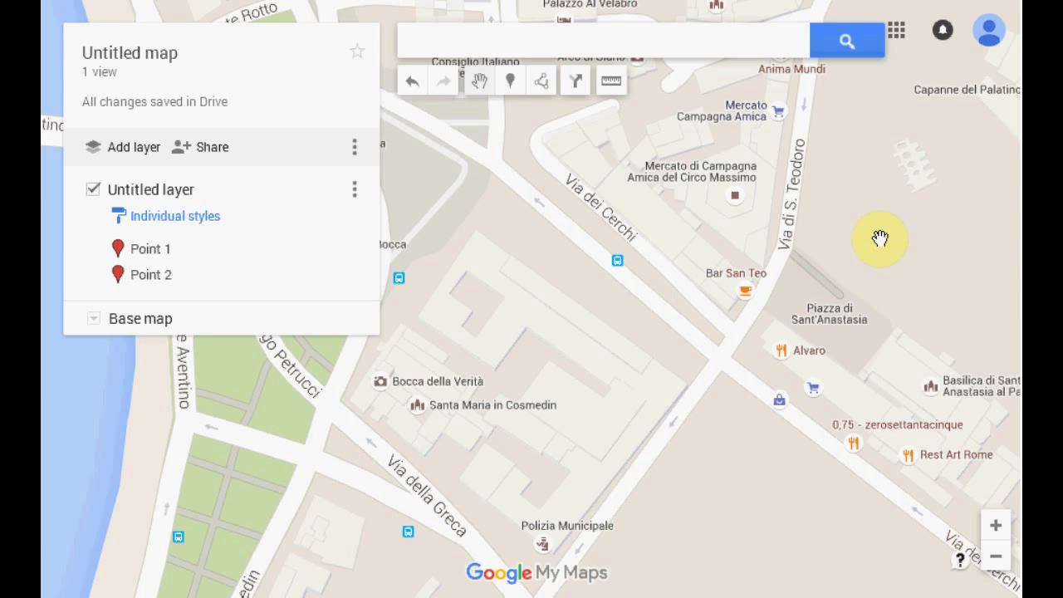
left_click_drag(885, 209, 914, 321)
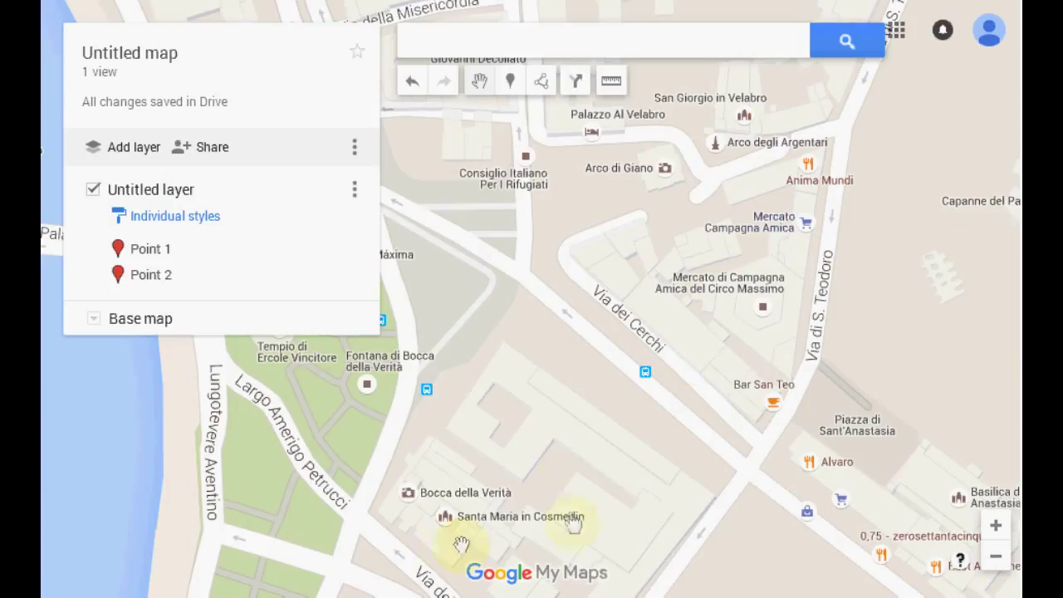
left_click(996, 558)
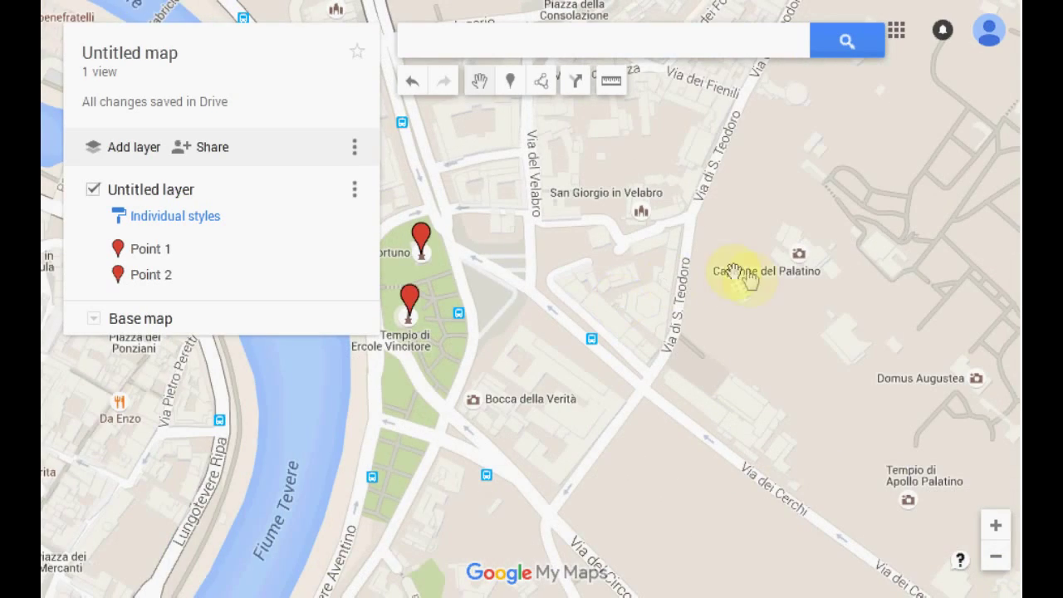
left_click_drag(752, 302, 749, 343)
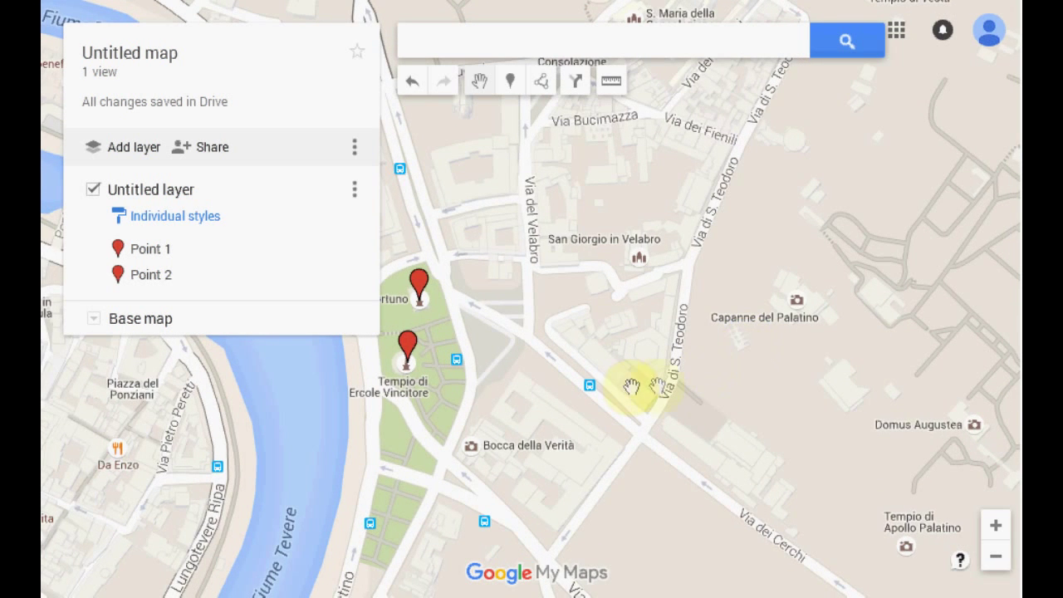
left_click(996, 526)
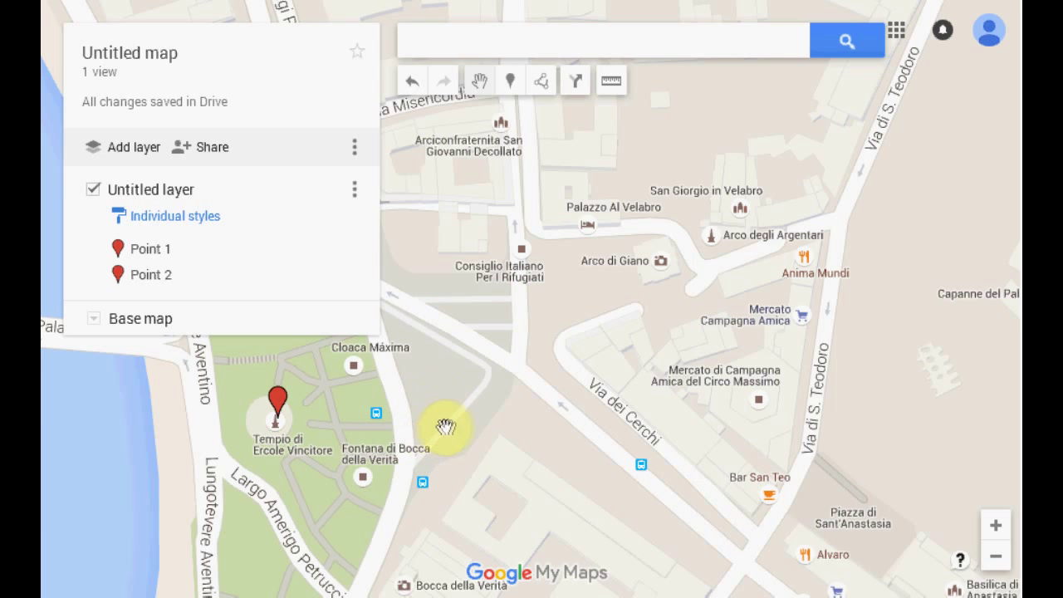
left_click_drag(543, 458, 771, 439)
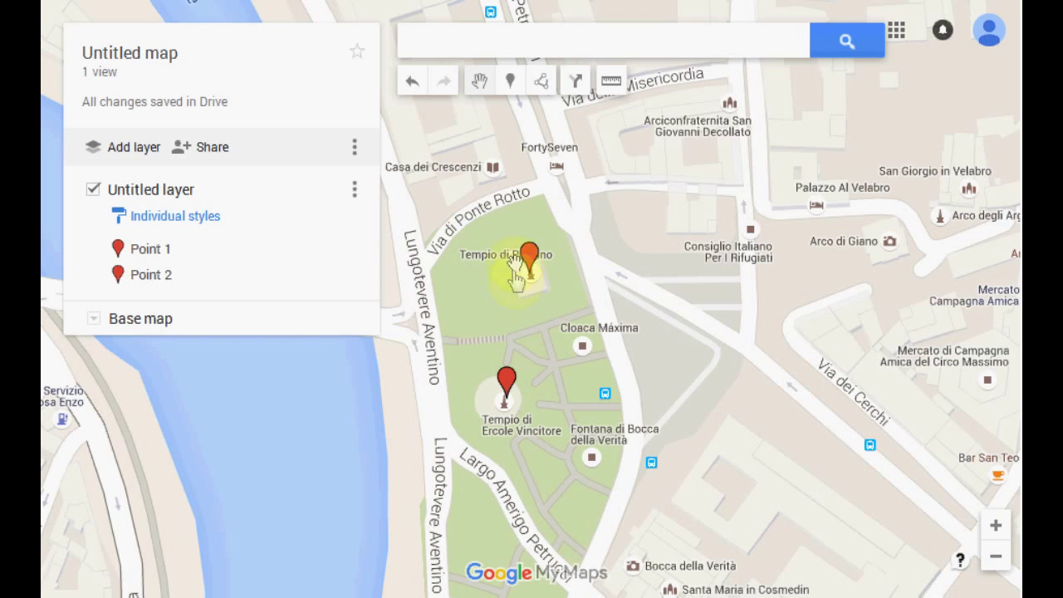
- Place a marker on Bocca della Verità, keeping its default name, and close its details card
left_click_drag(740, 474, 708, 321)
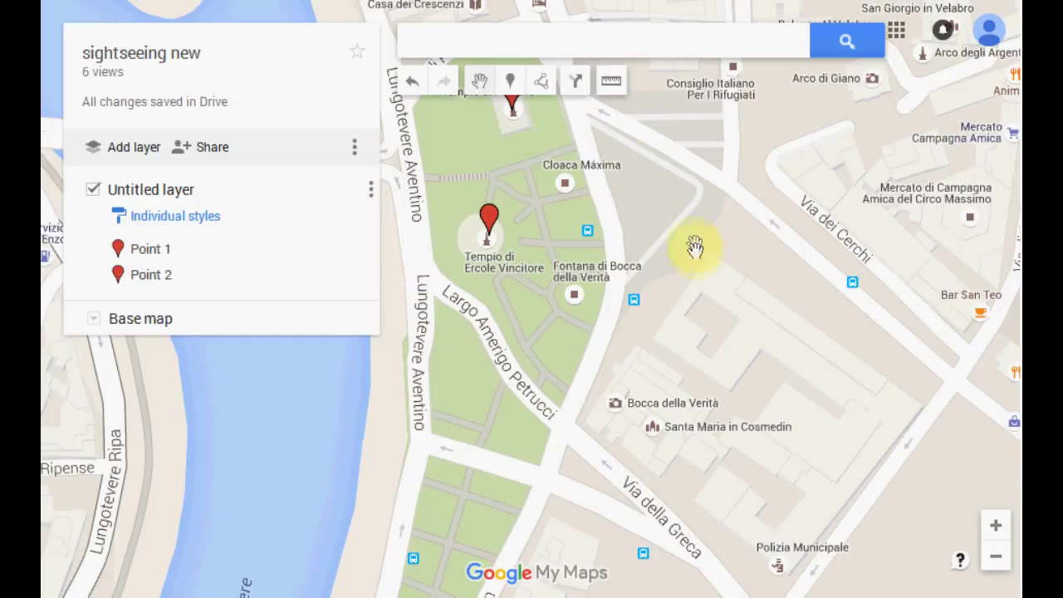
left_click(510, 81)
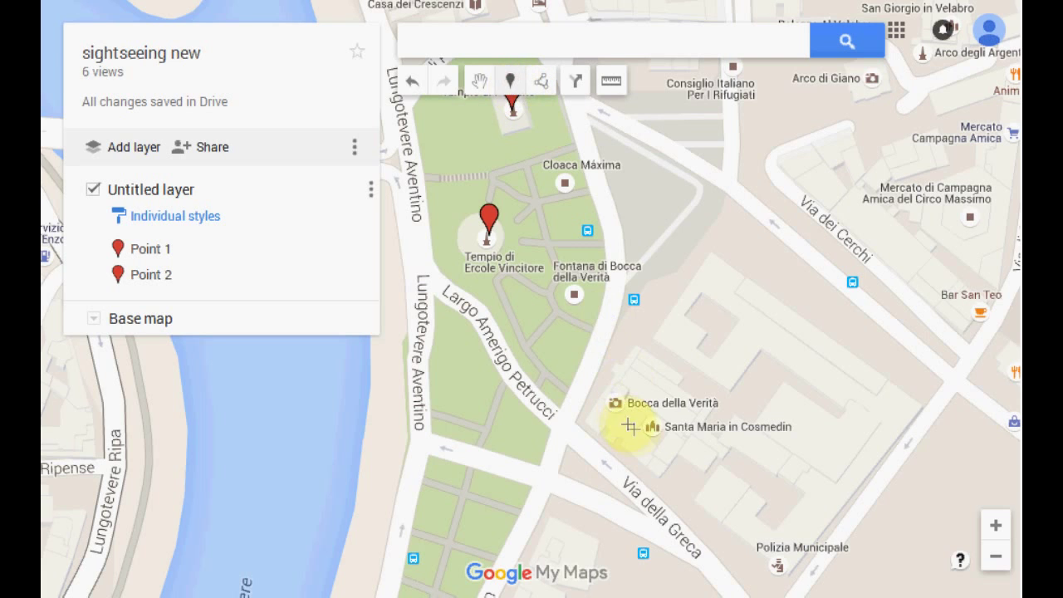
left_click(617, 403)
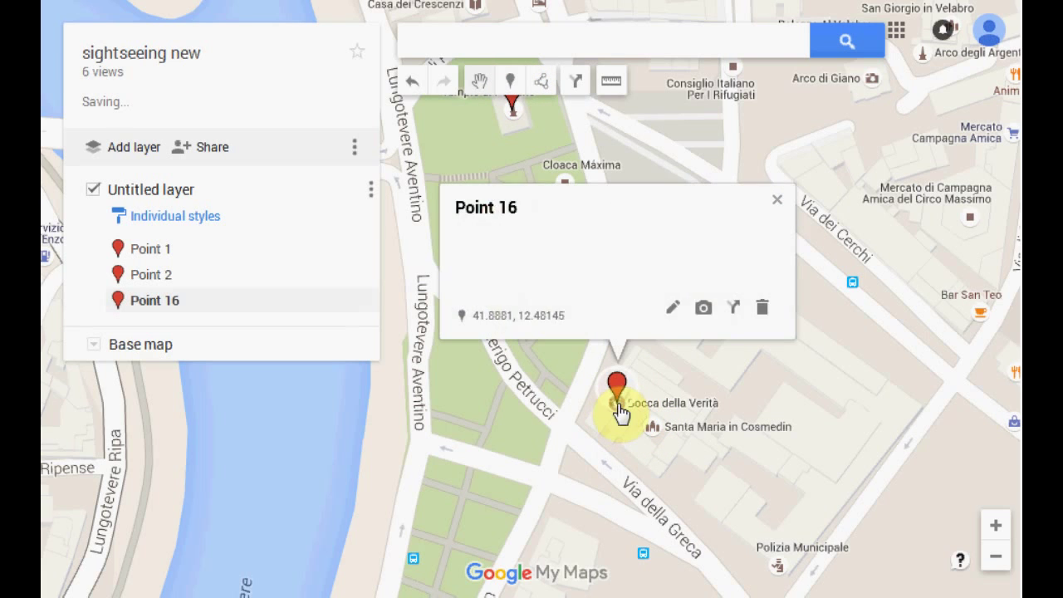
left_click(772, 192)
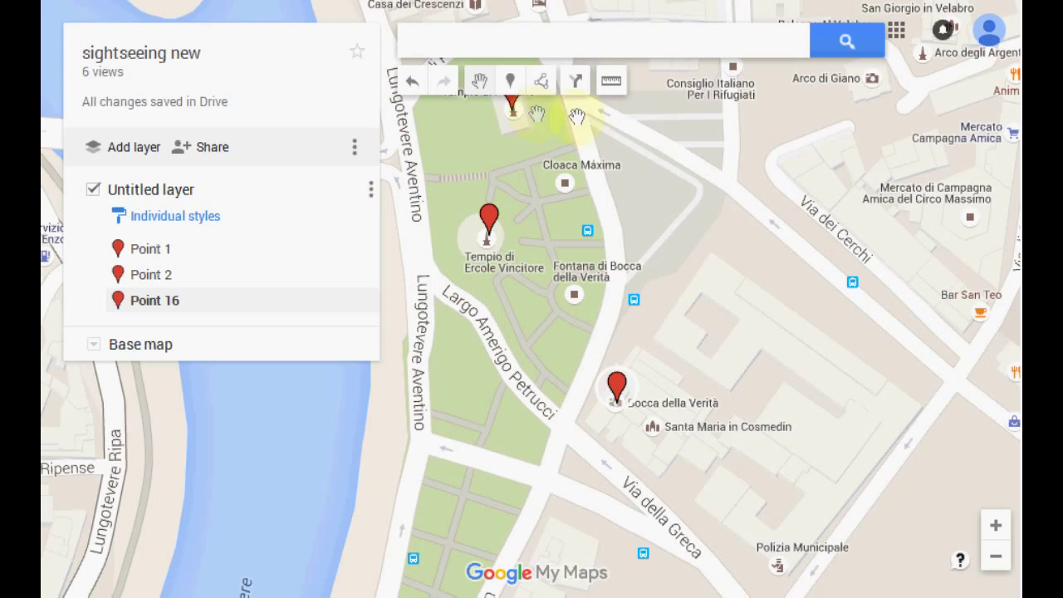
- Place a marker on Santa Maria in Cosmedin, just south-east of Bocca della Verità, keeping its default name
left_click(511, 81)
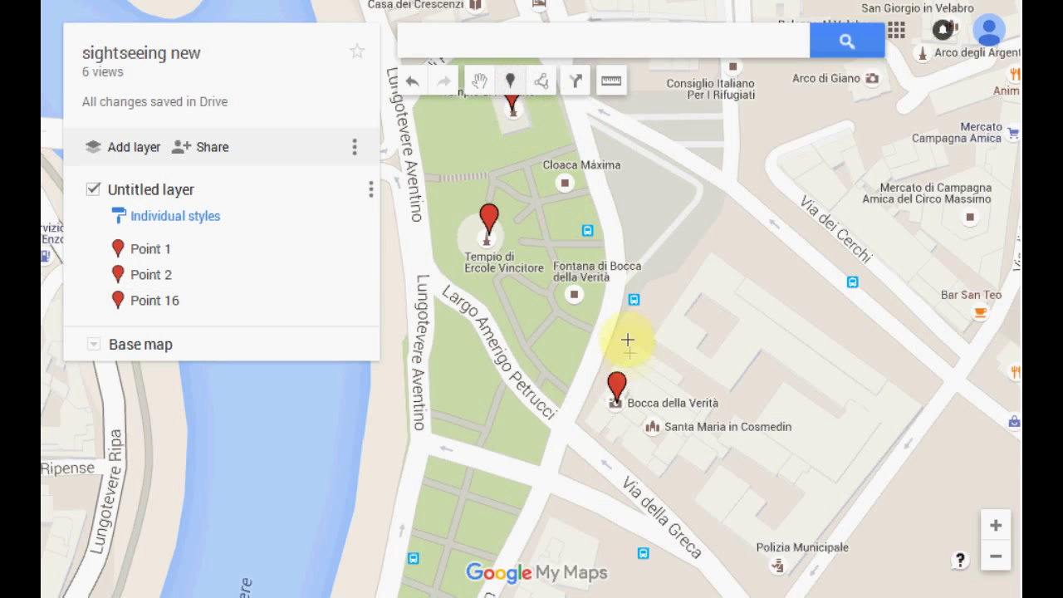
left_click(651, 427)
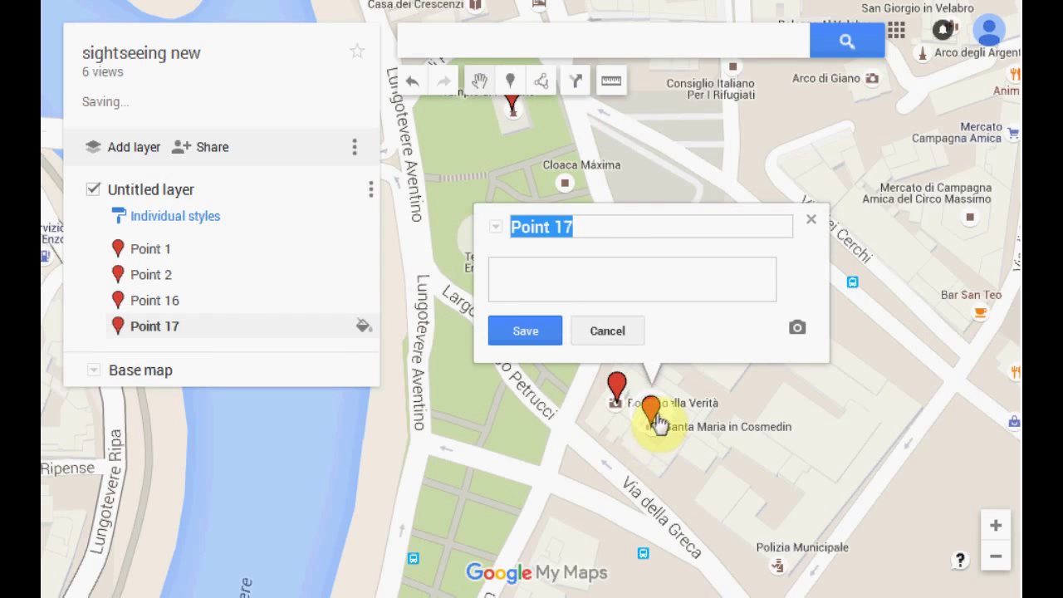
left_click(810, 222)
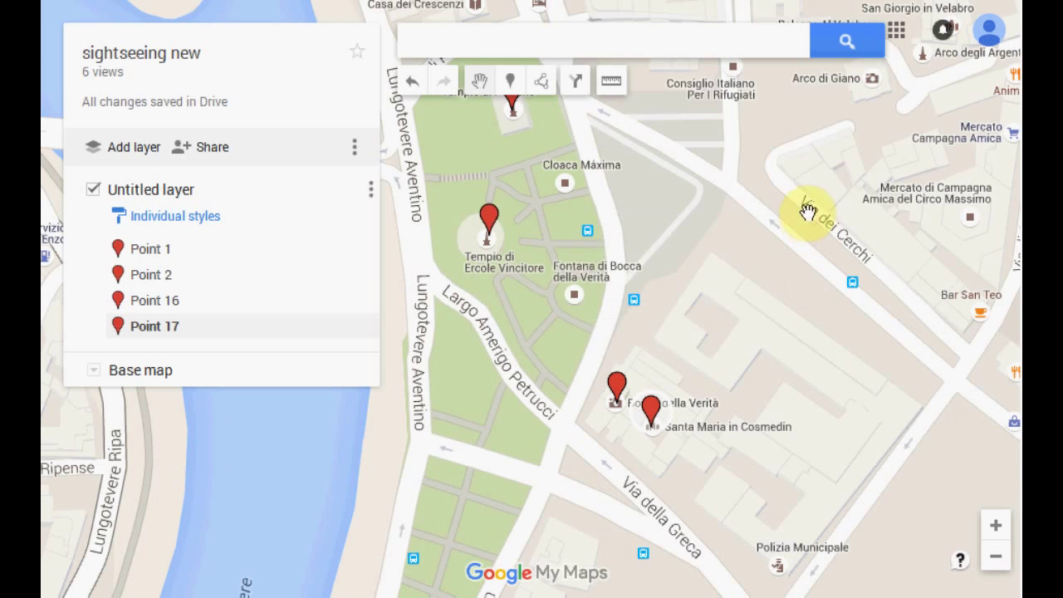
- Place a marker on the Colosseum (Anfiteatro Flavio), east of the existing markers, keeping its default name
left_click_drag(755, 277, 616, 510)
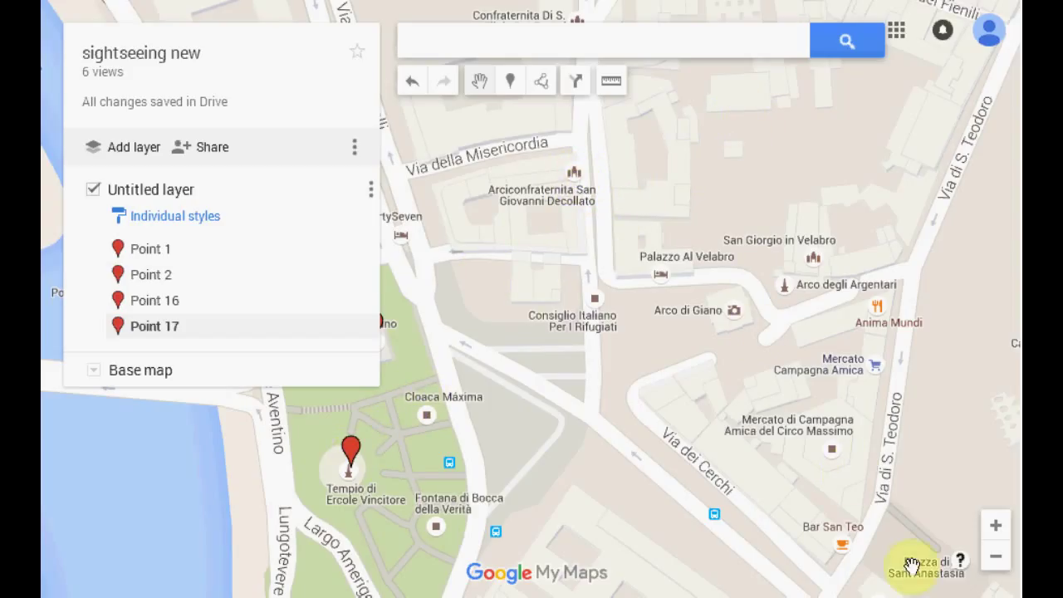
left_click(996, 553)
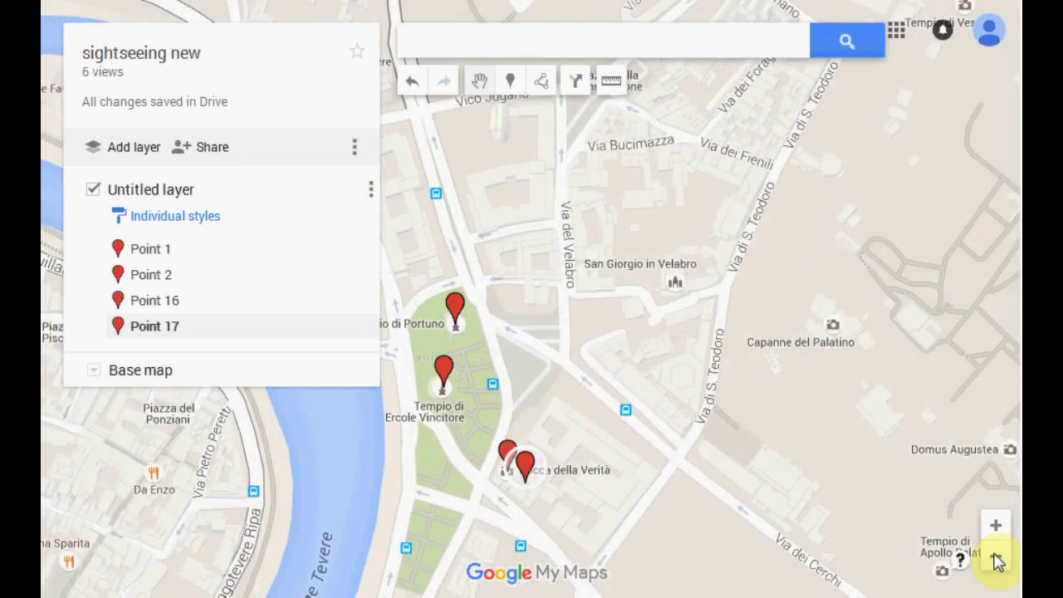
left_click(996, 557)
left_click_drag(883, 346, 501, 426)
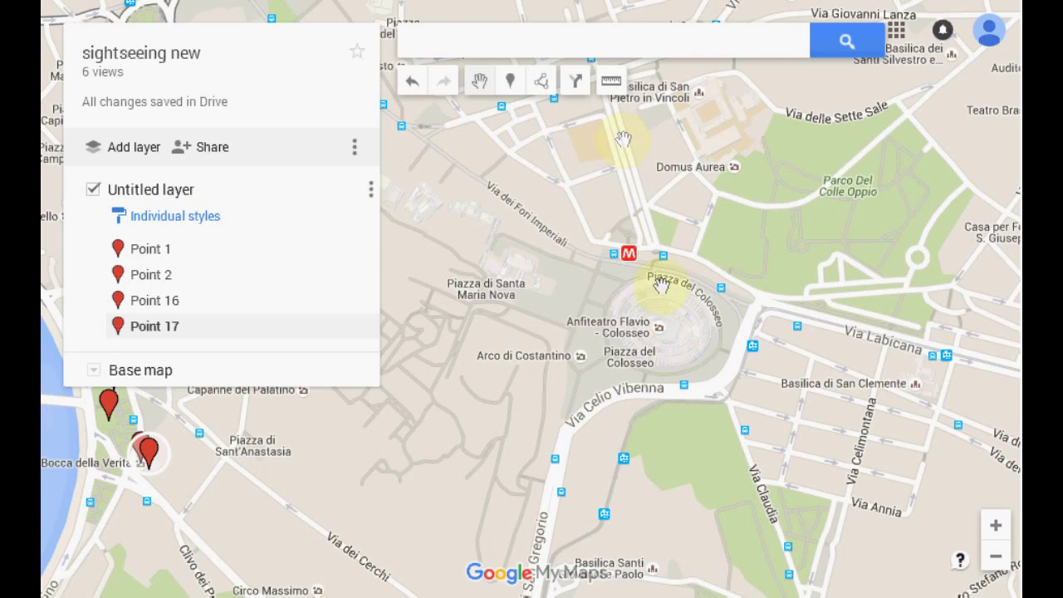
left_click(509, 83)
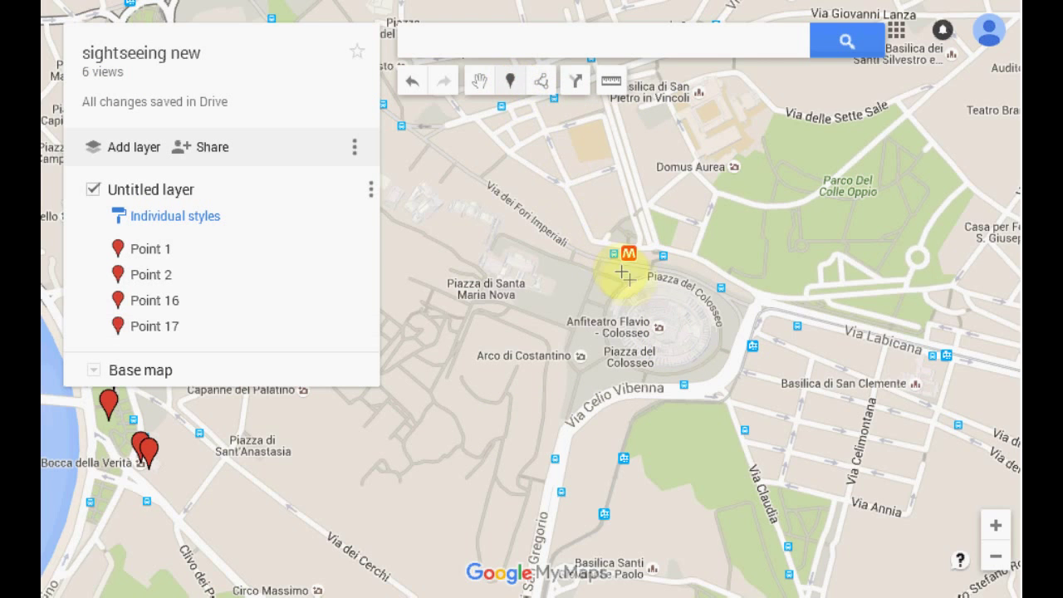
left_click(666, 313)
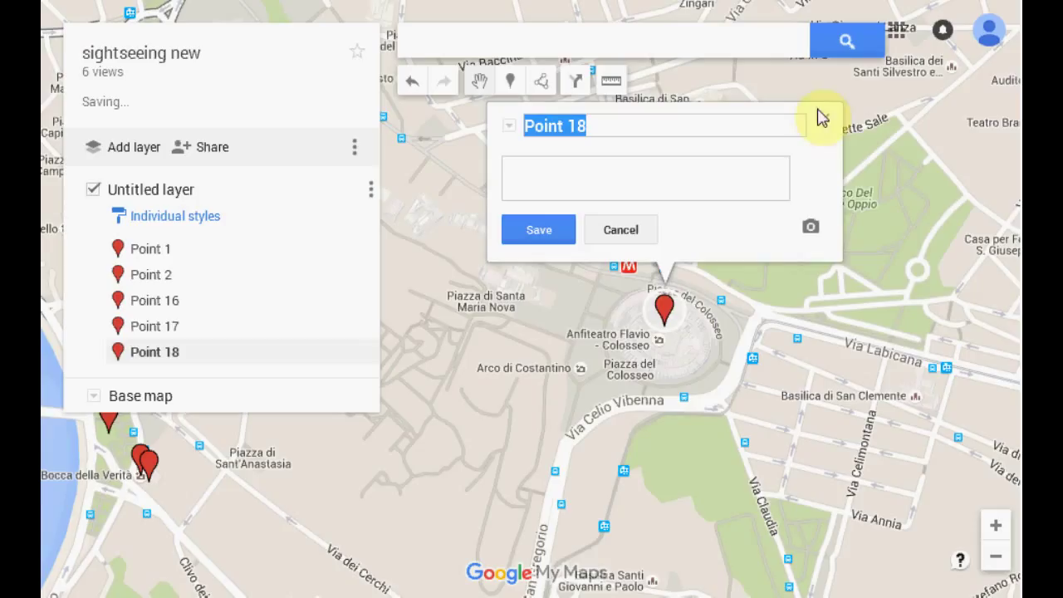
left_click(828, 121)
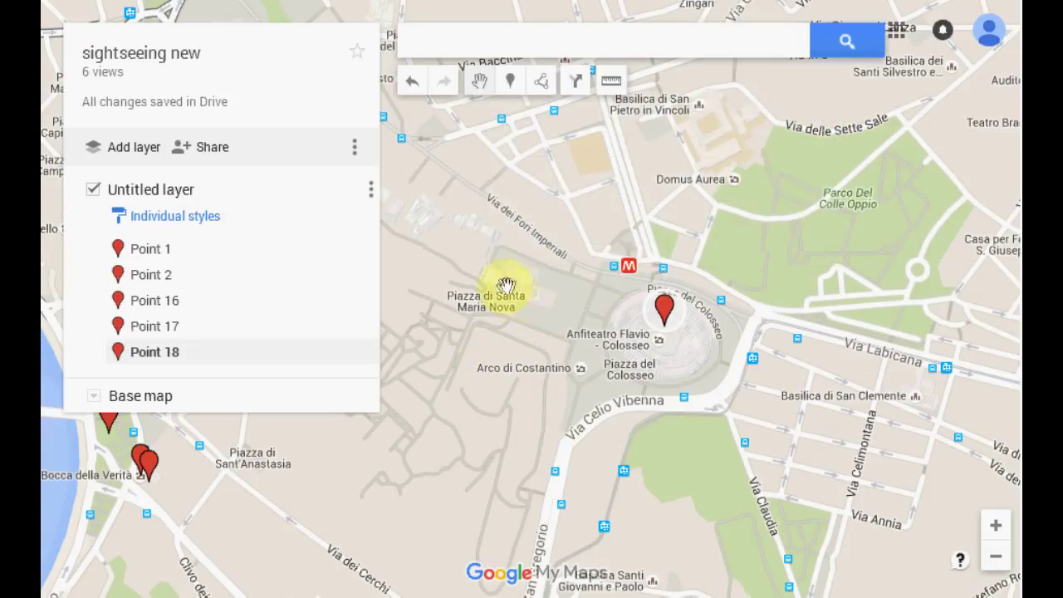
- Place a marker on Piazza di Santa Maria Nova, west of the Colosseum, keeping its default name
left_click(510, 83)
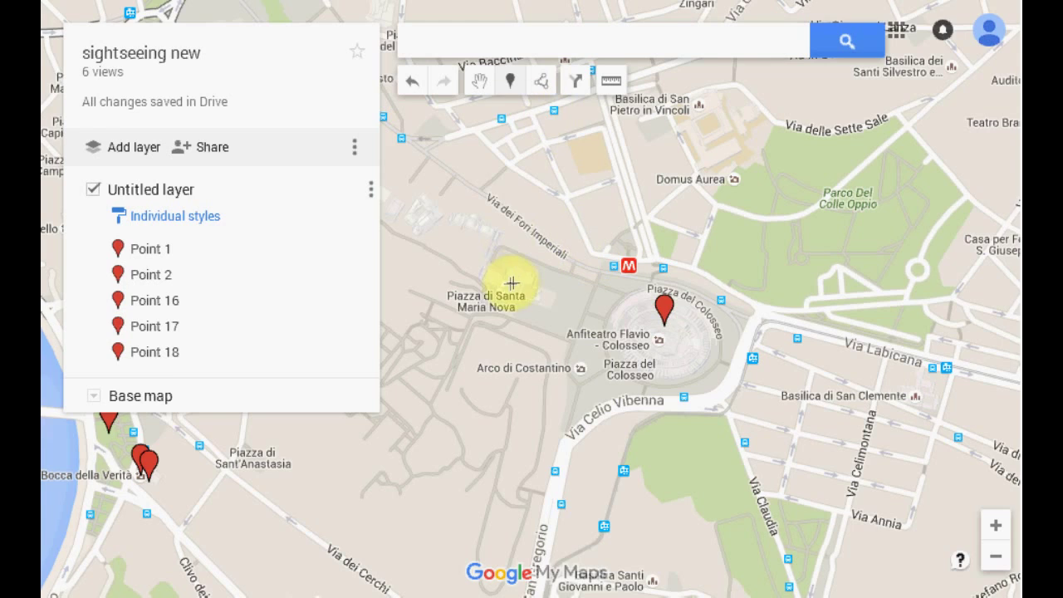
left_click(488, 302)
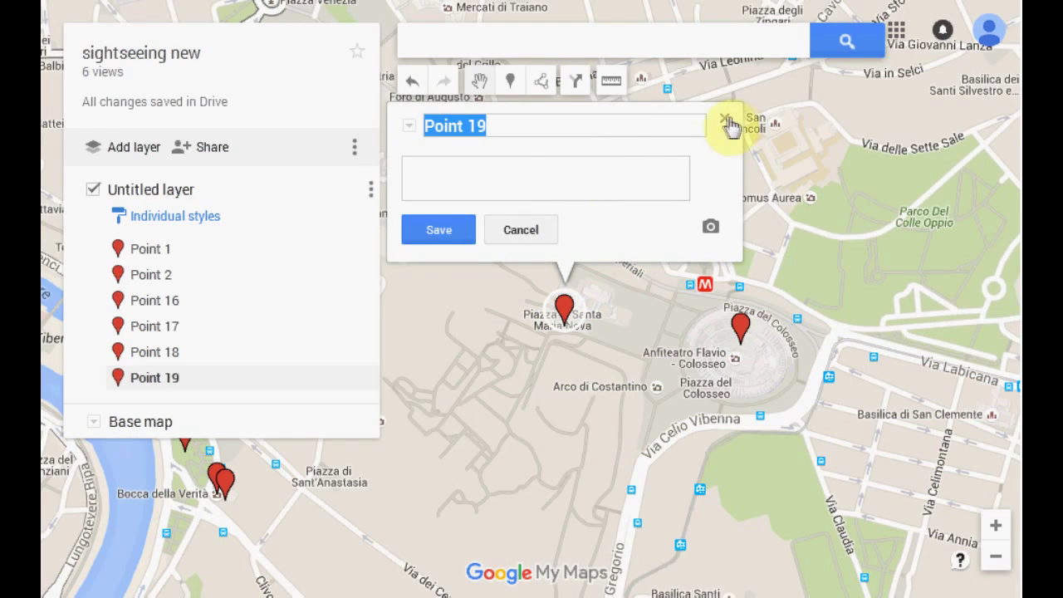
left_click(720, 118)
- Place a marker on Basilica di San Clemente with its default name, and reveal and dismiss the marker's Delete option
left_click_drag(665, 408, 536, 366)
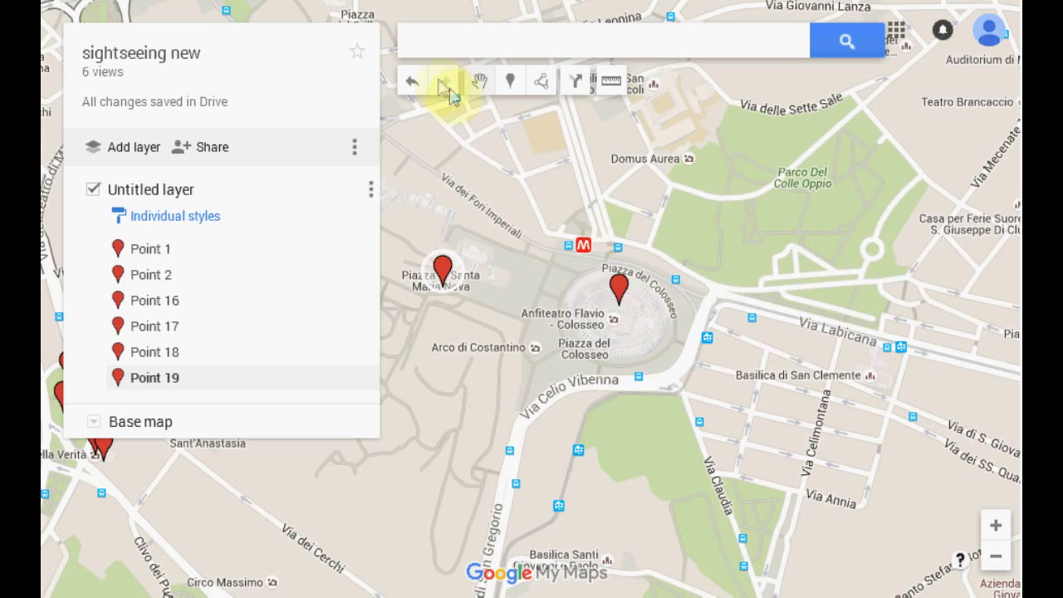
left_click(509, 82)
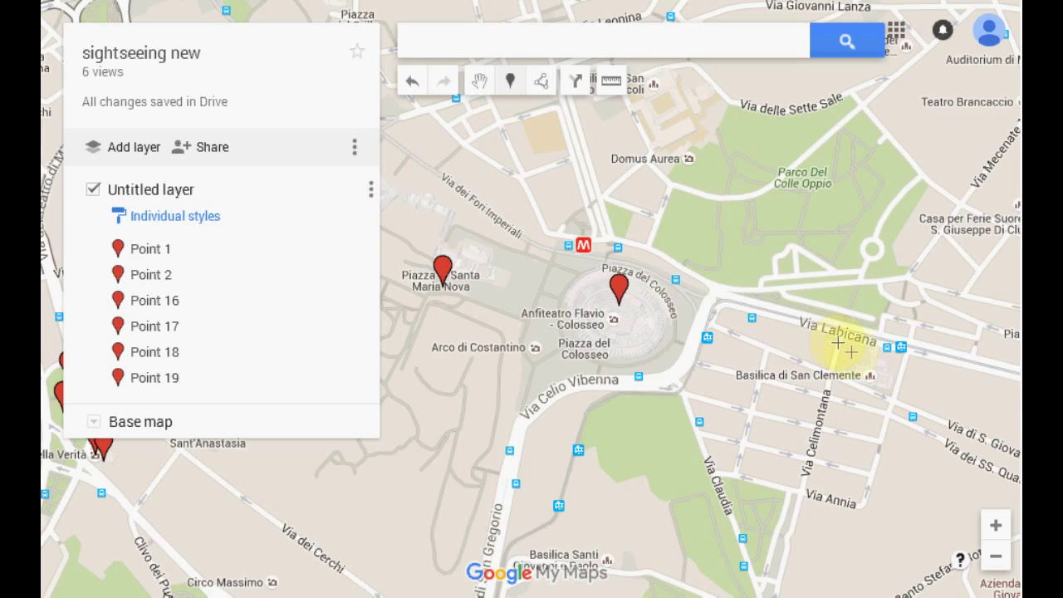
left_click(872, 374)
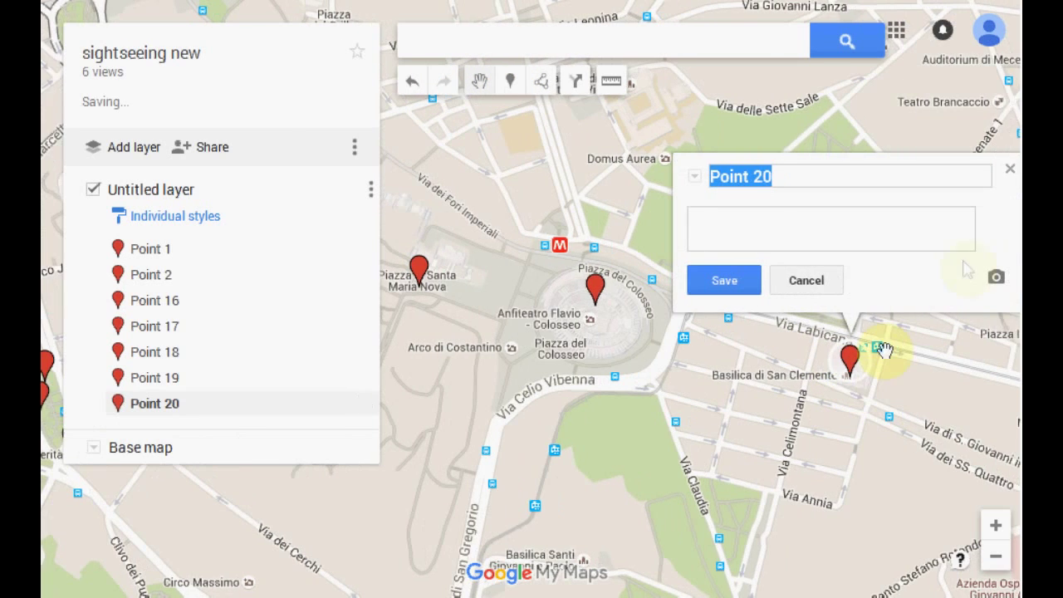
left_click(1010, 168)
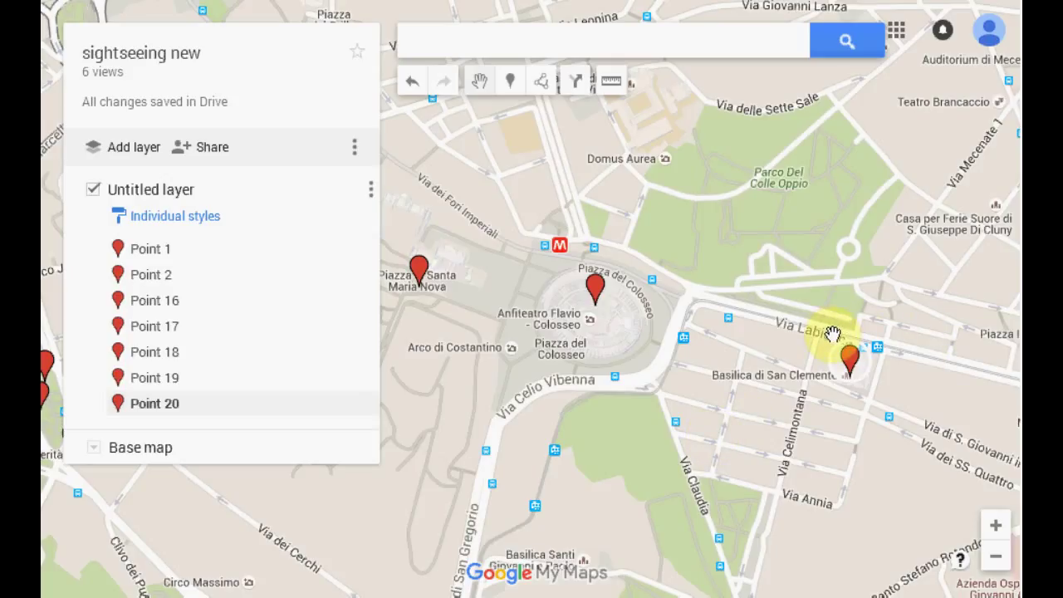
right_click(849, 357)
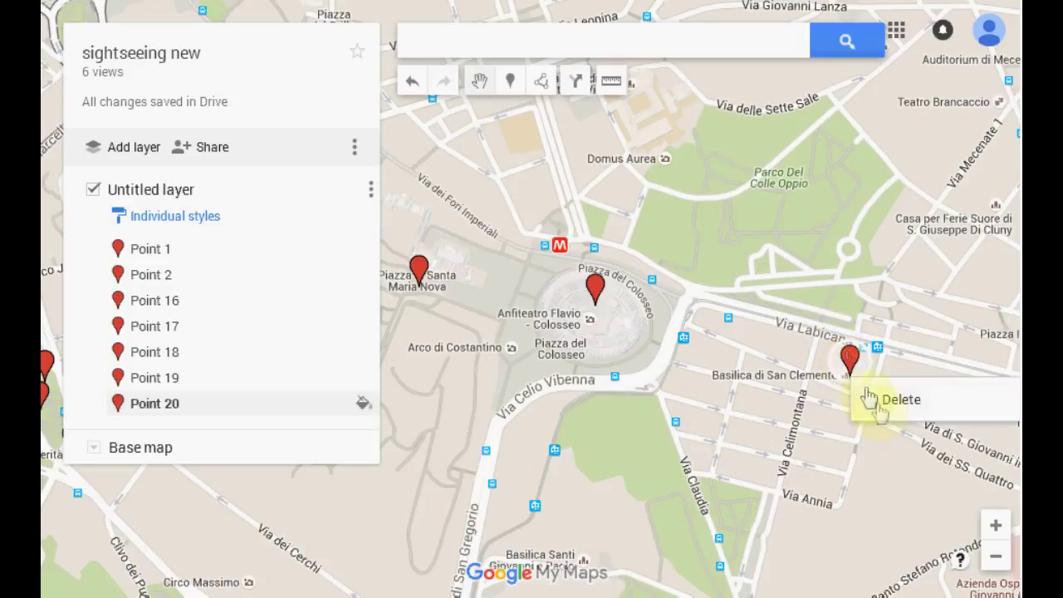
left_click(880, 488)
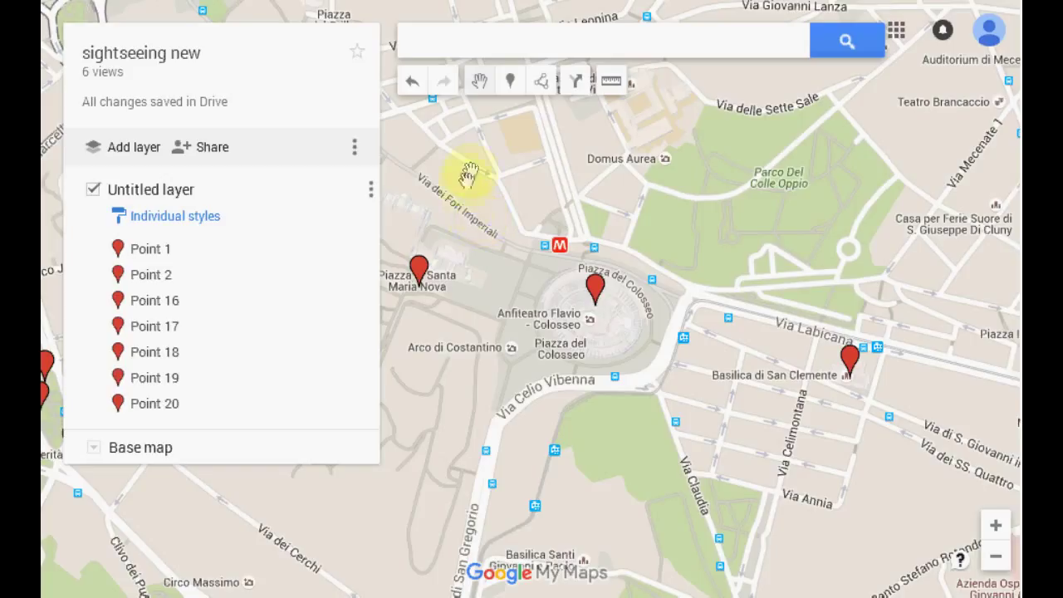
- Search for the Spanish Steps in Rome, dismiss the details card, and examine the area around the result up close
left_click(424, 40)
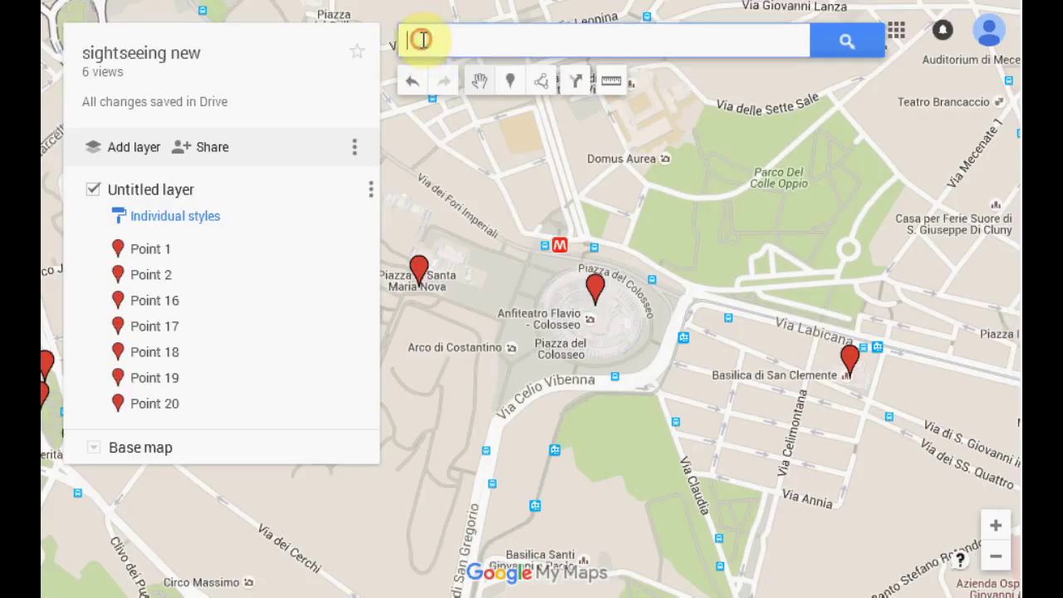
type("span")
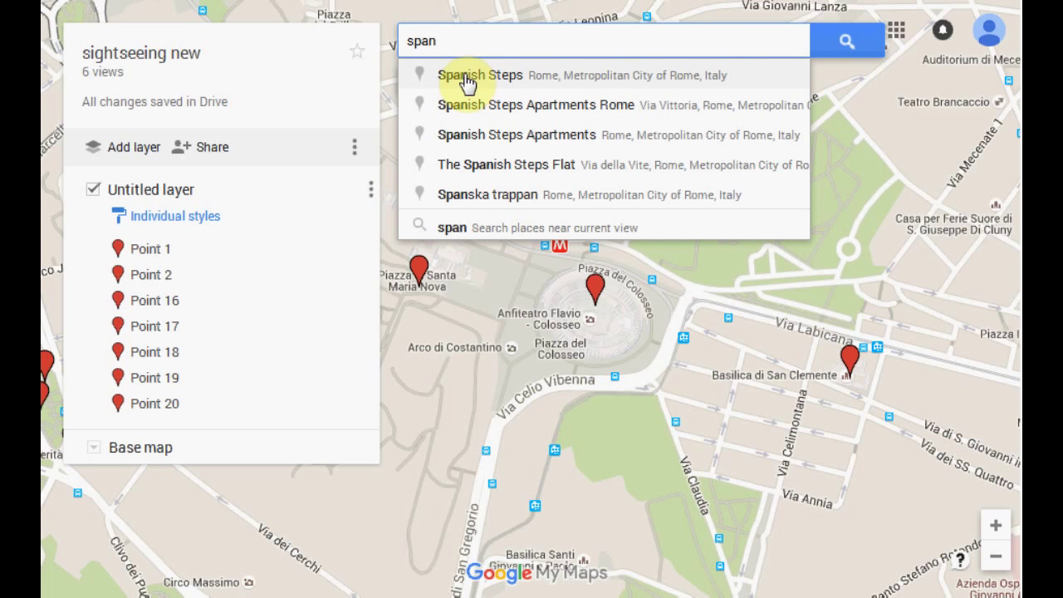
left_click(465, 78)
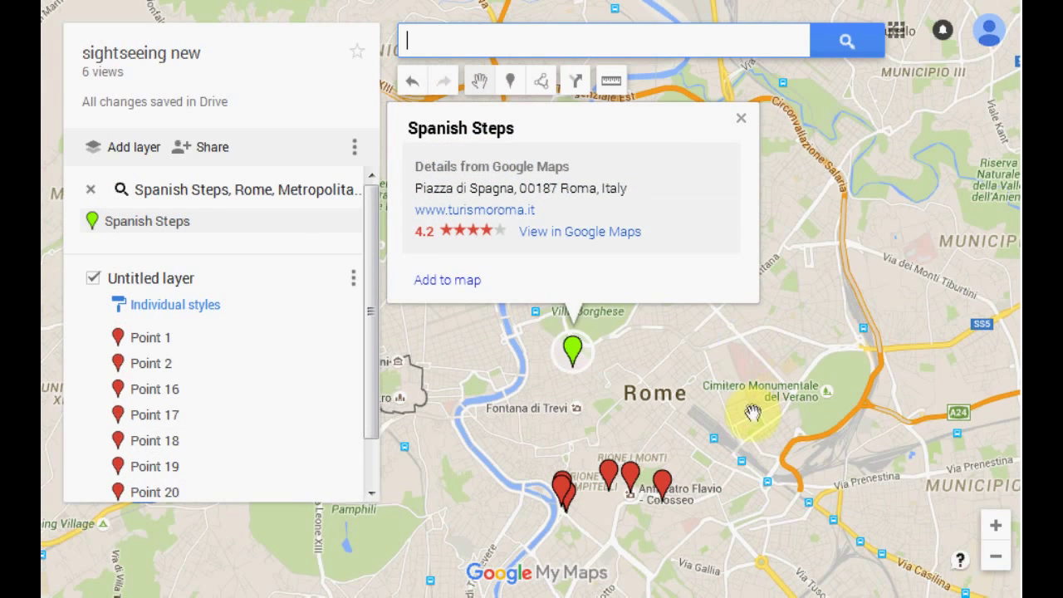
left_click(742, 123)
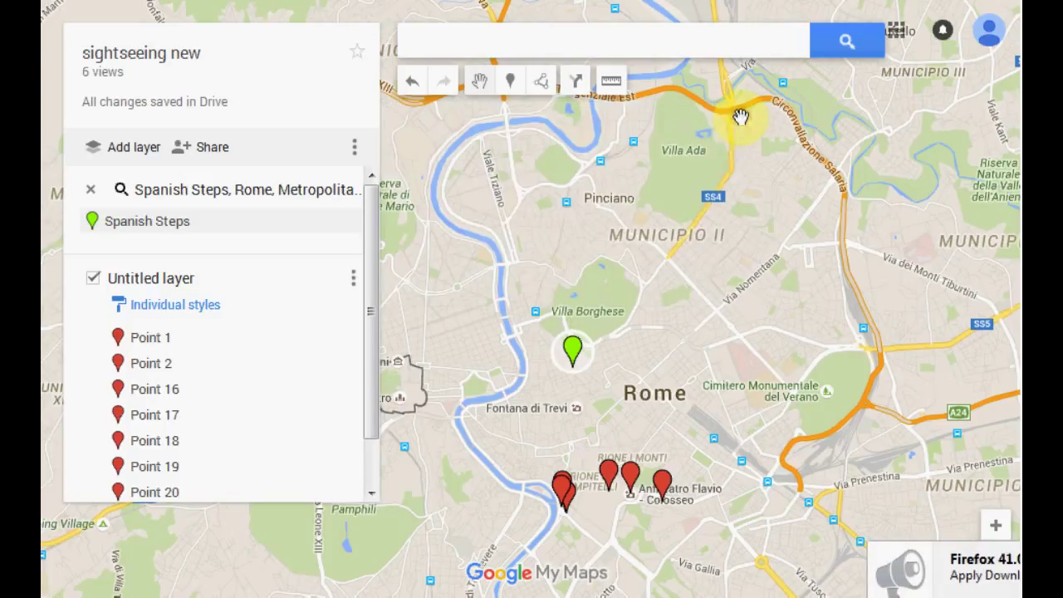
left_click(995, 525)
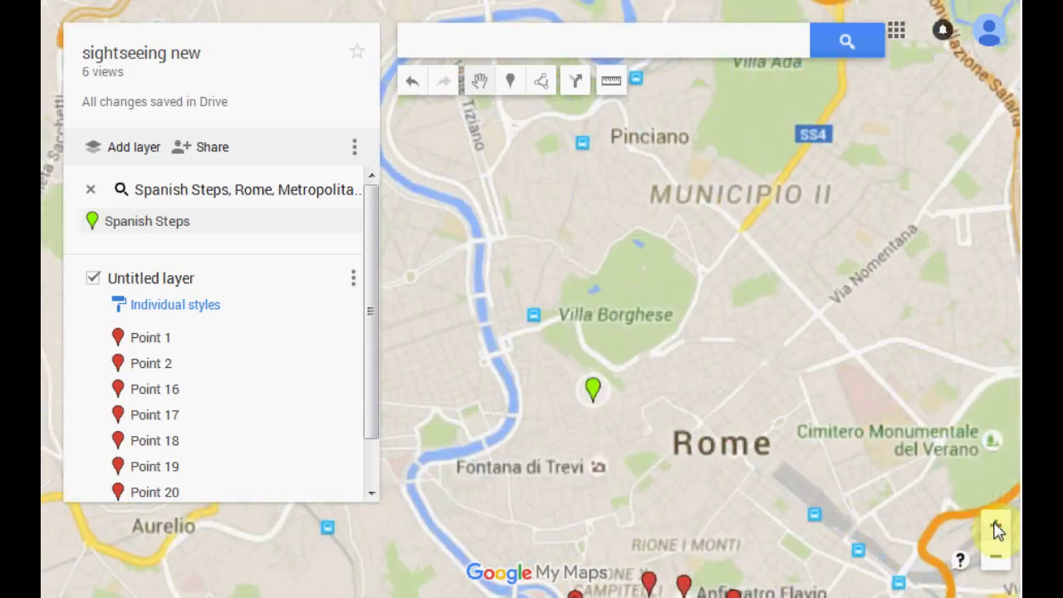
left_click(995, 525)
mouse_move(792, 449)
left_mouse_down()
mouse_move(784, 238)
mouse_move(759, 173)
left_mouse_up()
left_click(995, 525)
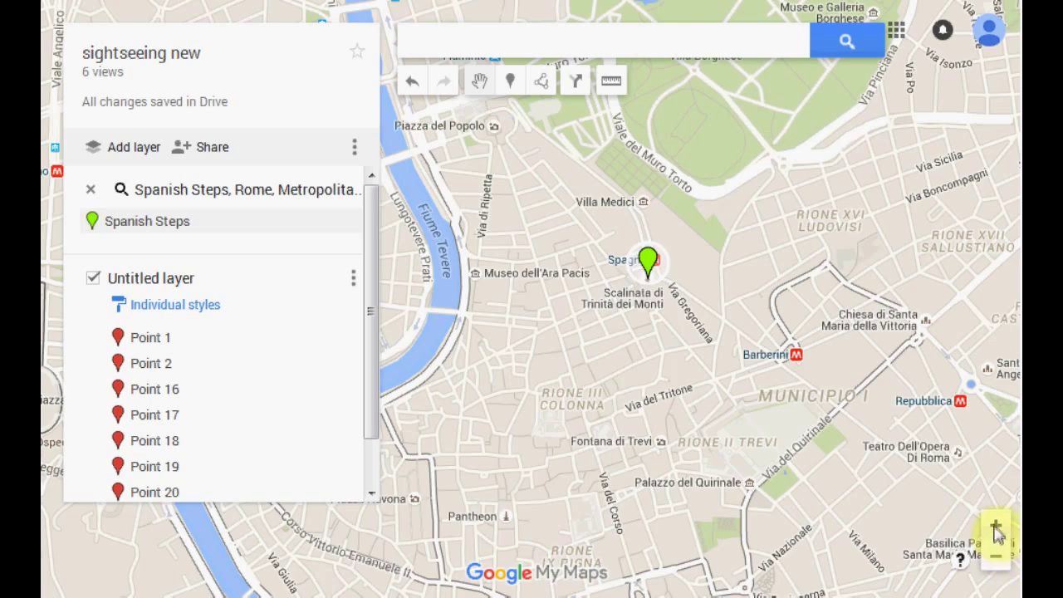
- Clear the Spanish Steps search result from the map
left_click(995, 525)
left_click_drag(807, 356, 678, 380)
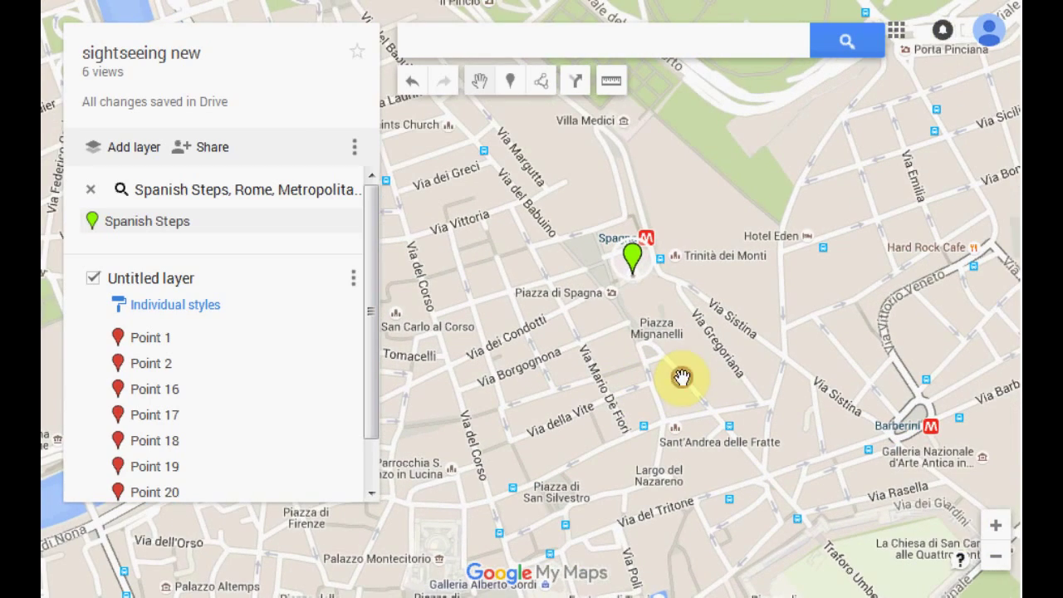
left_click(90, 189)
- Place a marker on Scalinata di Trinità dei Monti, just northeast of Piazza di Spagna, keeping its default name
left_click_drag(600, 324, 675, 341)
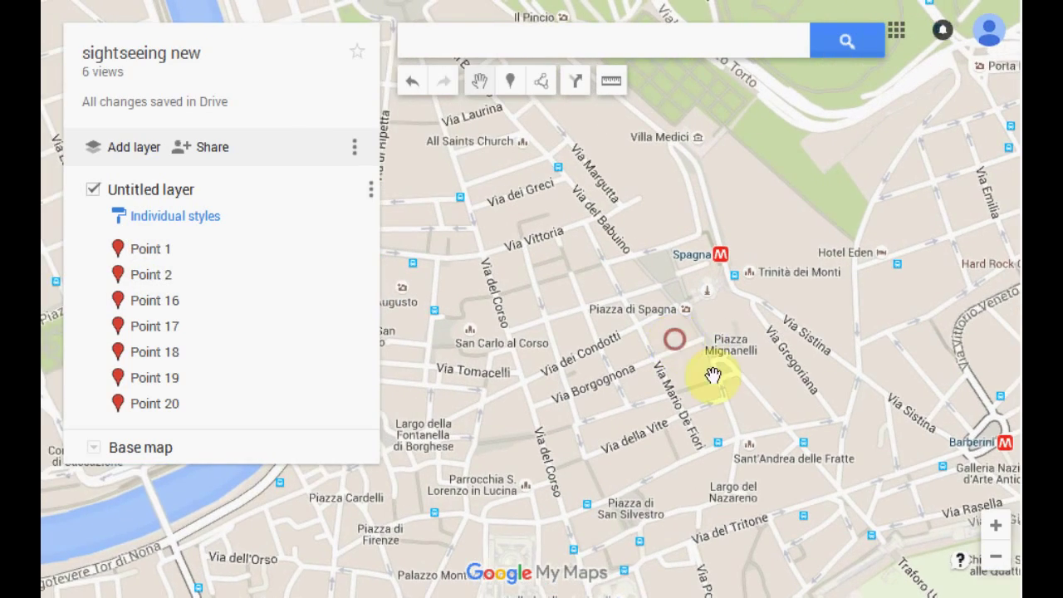
left_click(995, 526)
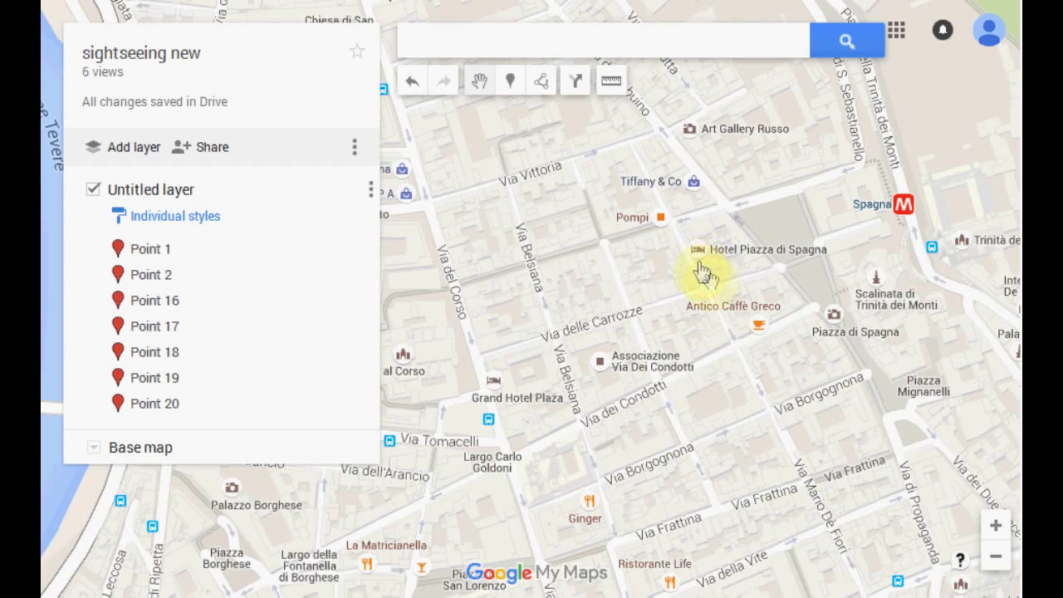
left_click_drag(789, 326, 605, 304)
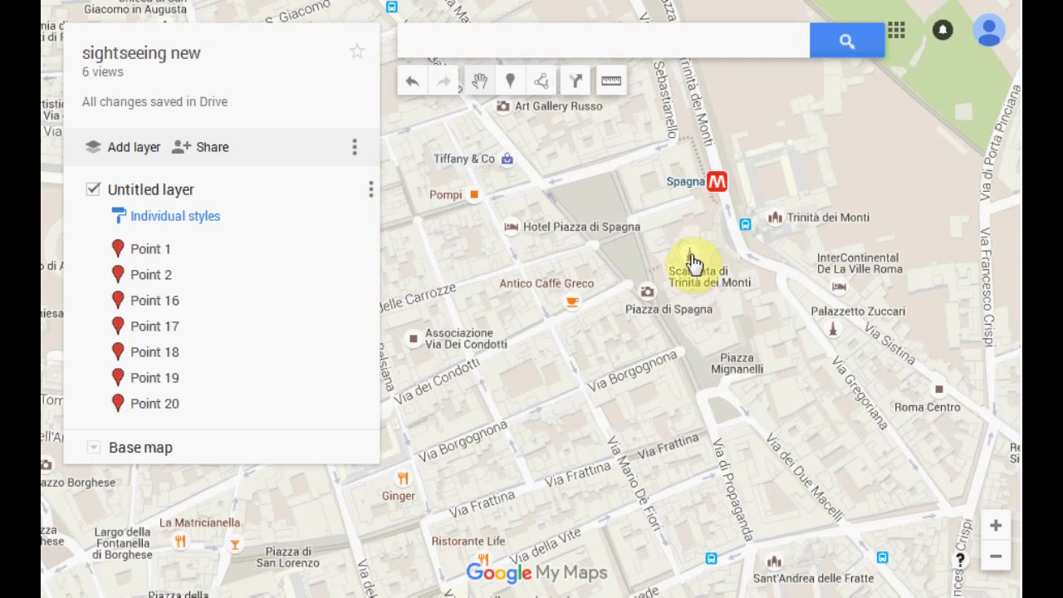
left_click(510, 80)
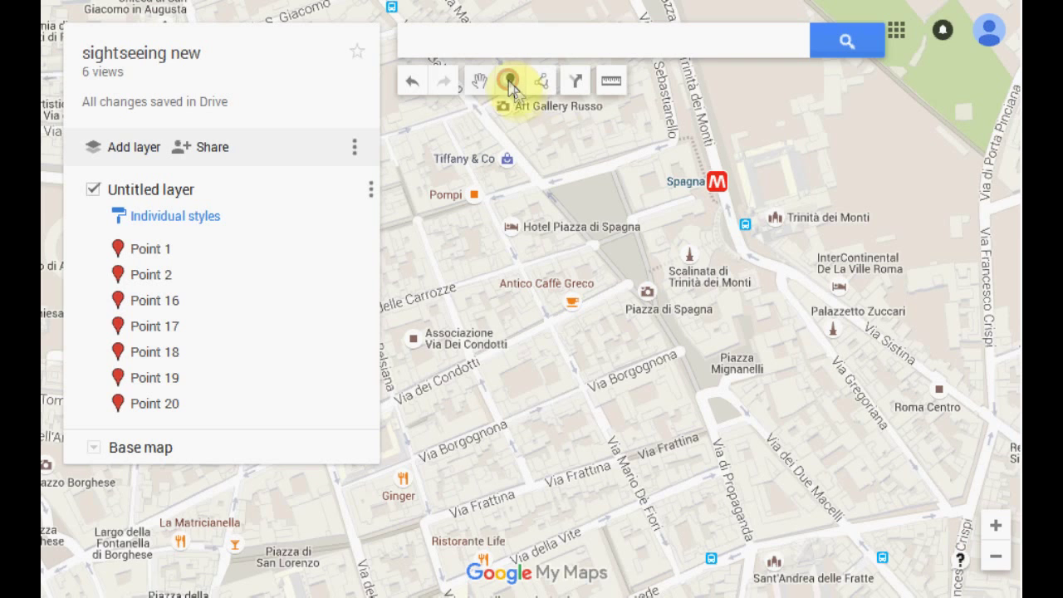
left_click(689, 256)
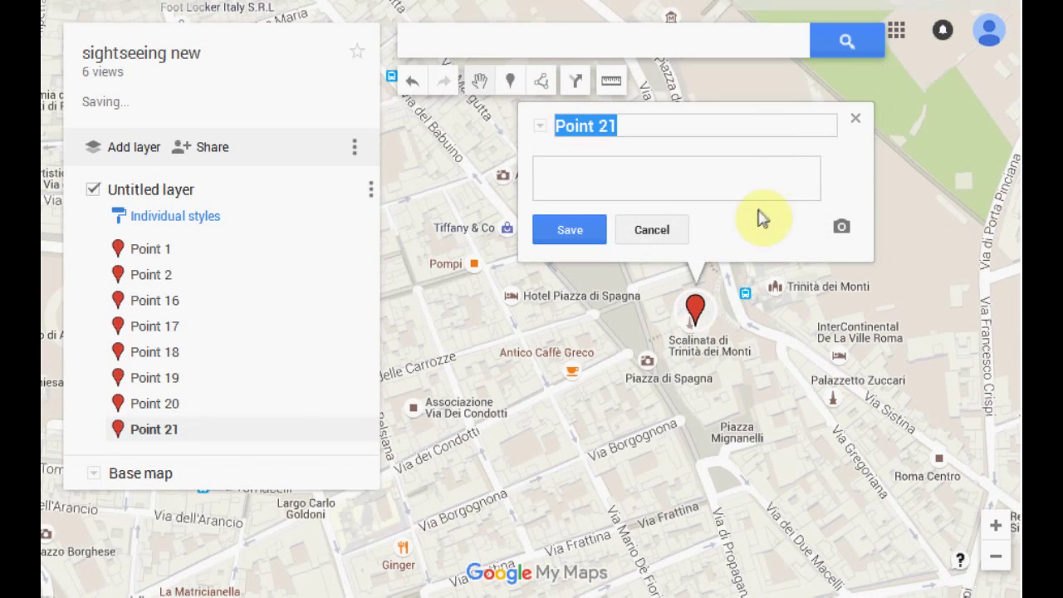
left_click(856, 118)
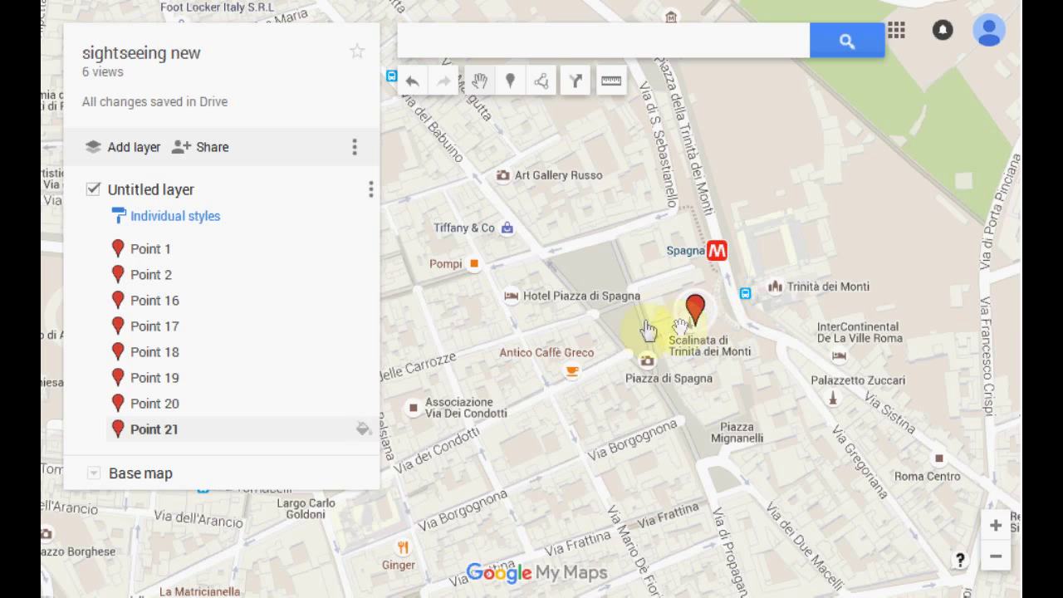
- Place a marker on the Trinità dei Monti church, east of the Spagna metro stop, keeping its default name
left_click(509, 82)
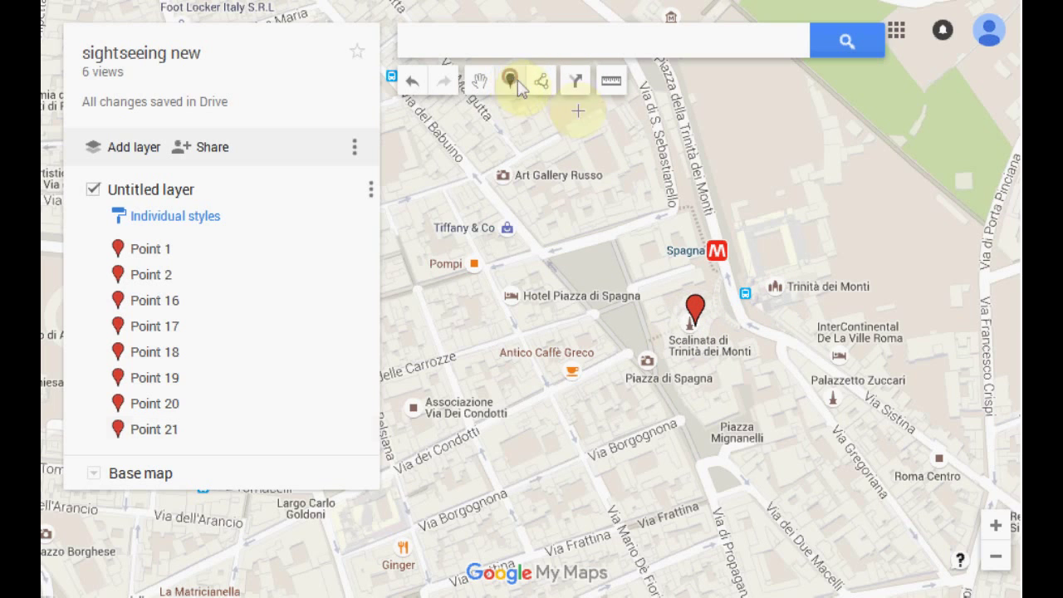
left_click(773, 285)
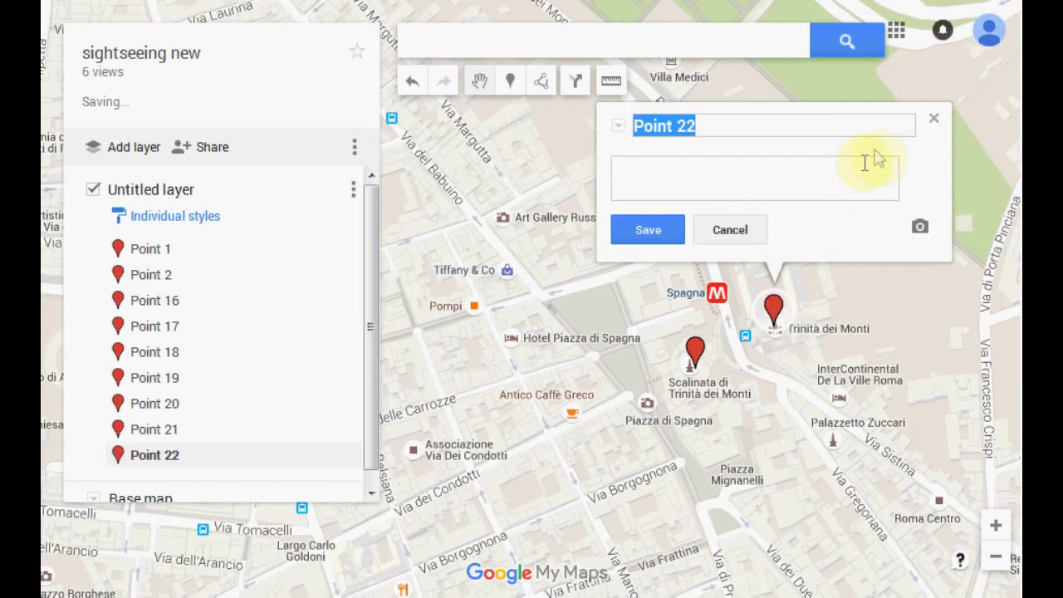
left_click(933, 121)
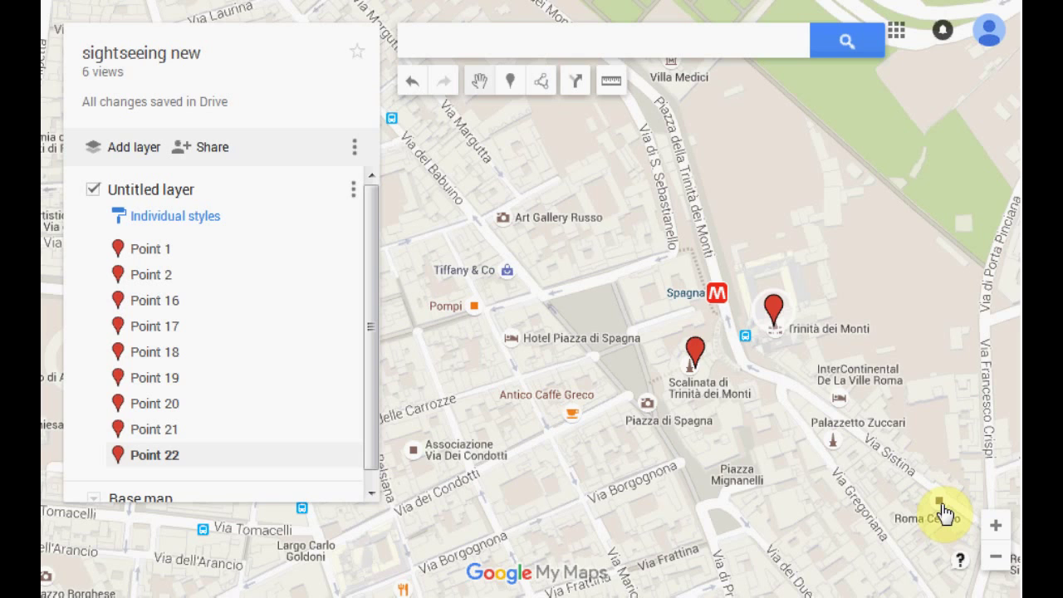
- Search for the Trevi Fountain in Piazza di Trevi, Rome, and dismiss its details card
left_click_drag(783, 171, 857, 301)
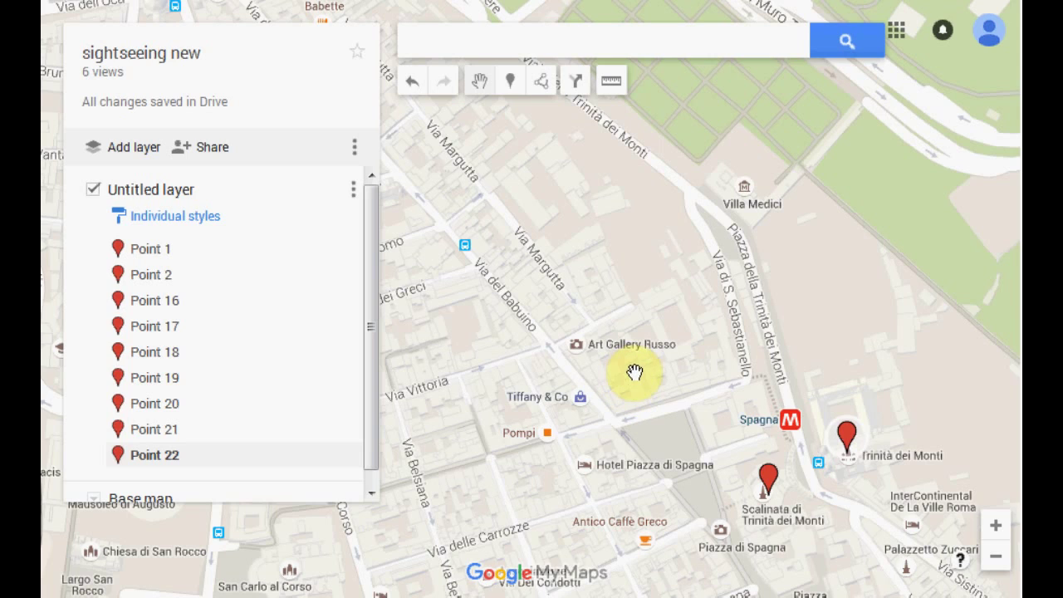
left_click_drag(662, 433, 641, 242)
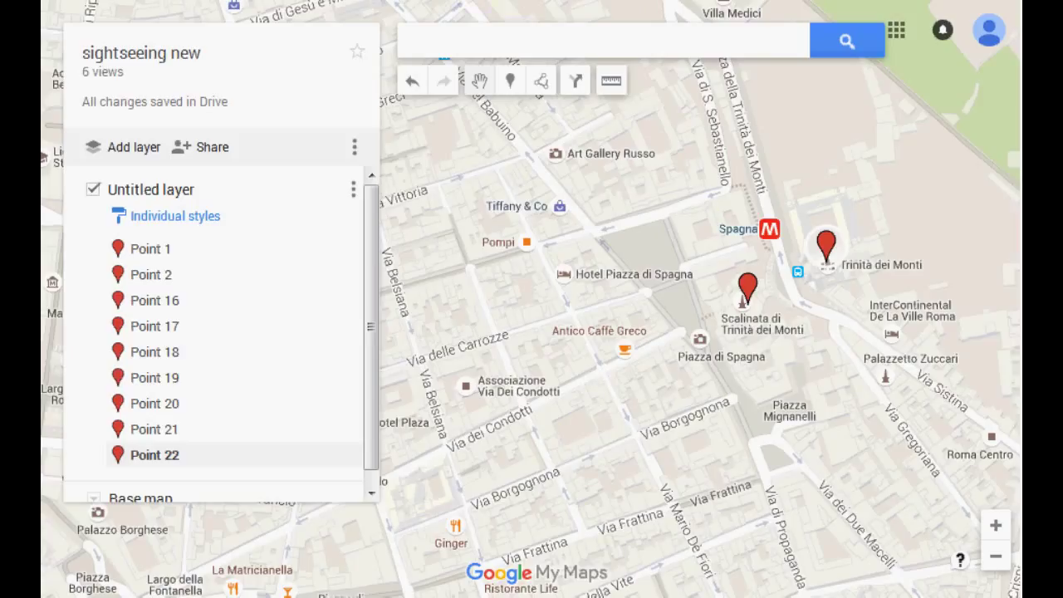
left_click(439, 39)
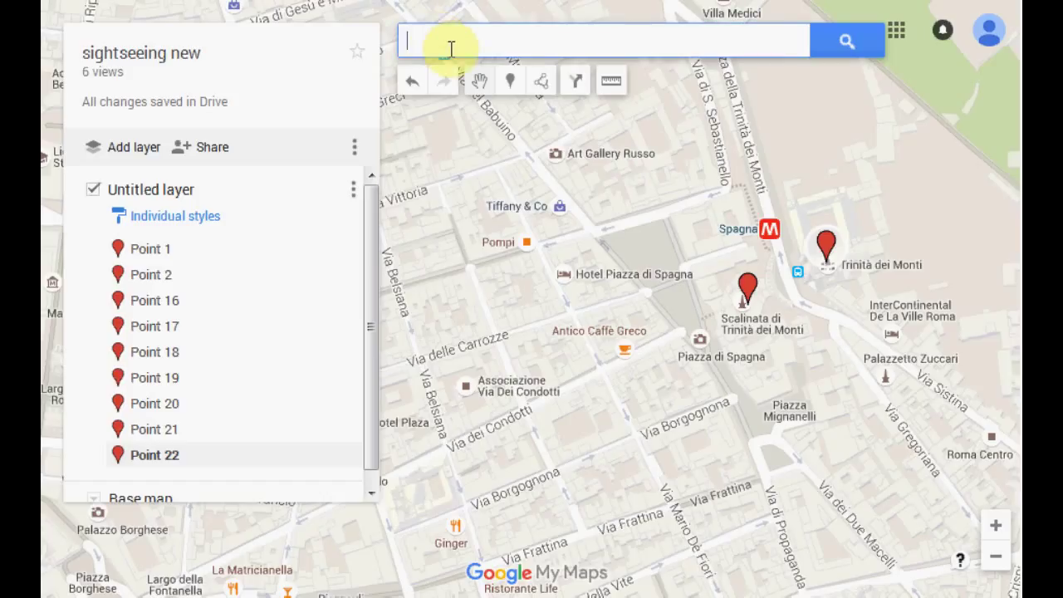
type("tre")
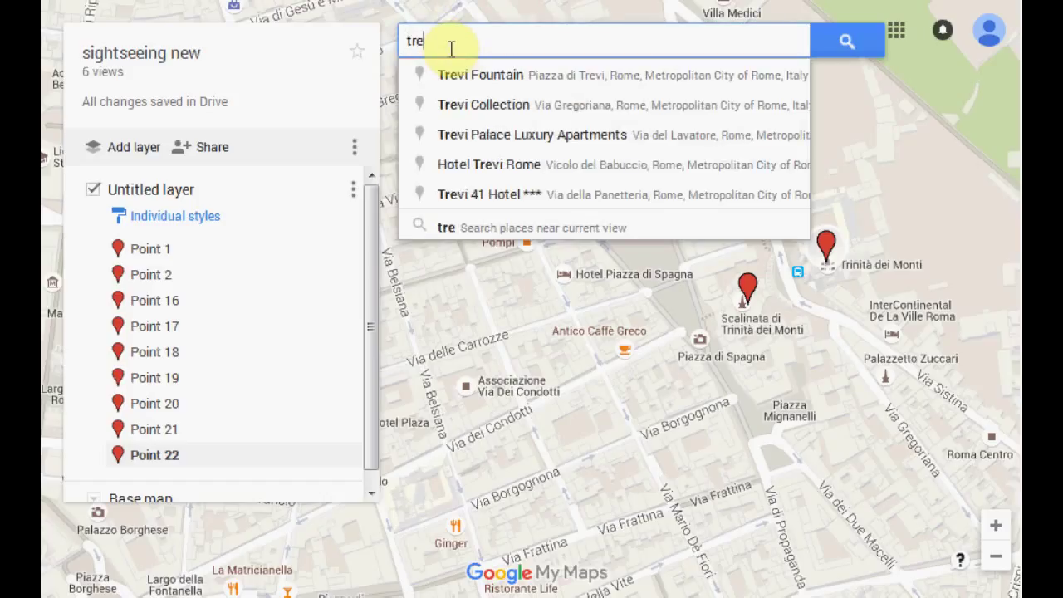
left_click(471, 80)
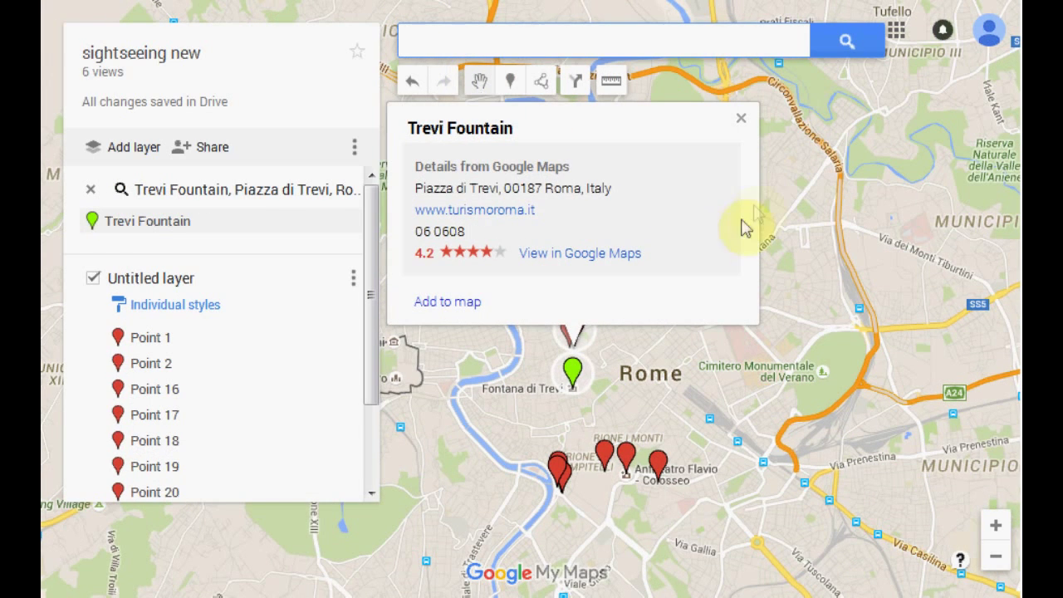
left_click(741, 119)
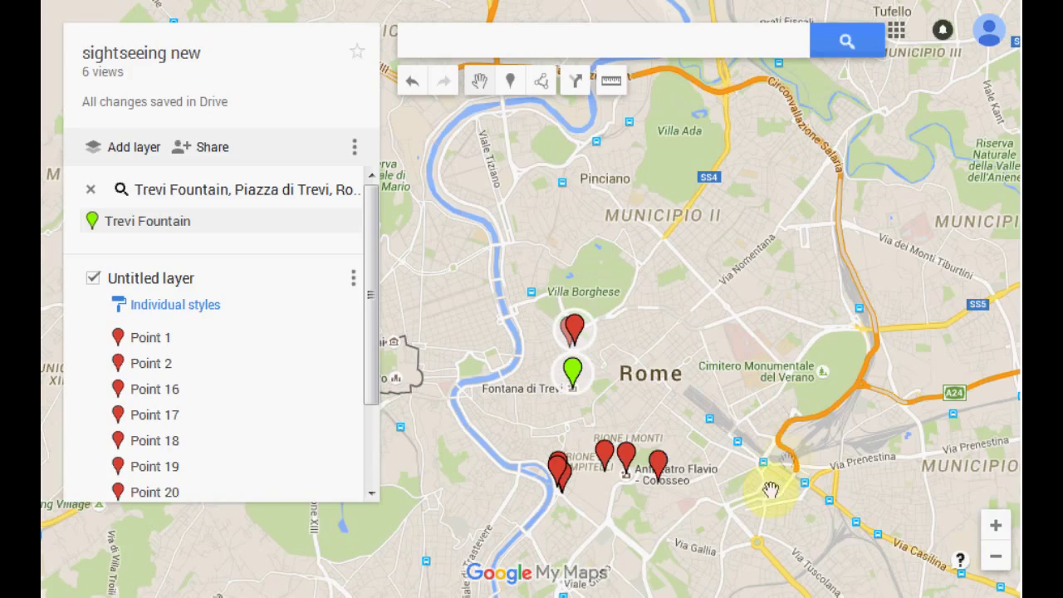
- Locate the Trevi Fountain result up close and clear it from the map
left_click(995, 525)
left_click(995, 525)
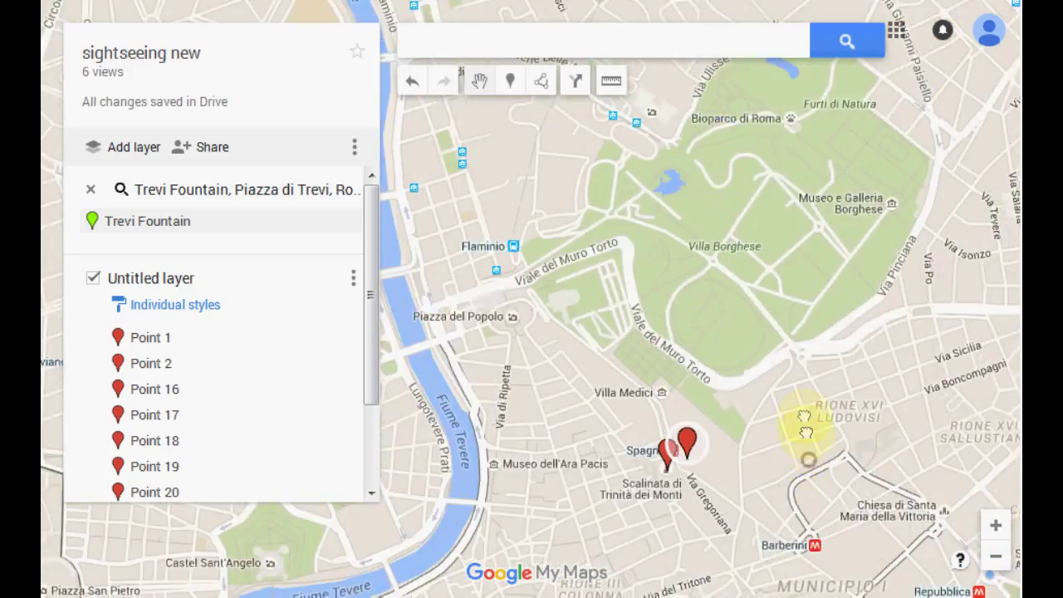
left_click_drag(813, 422, 769, 264)
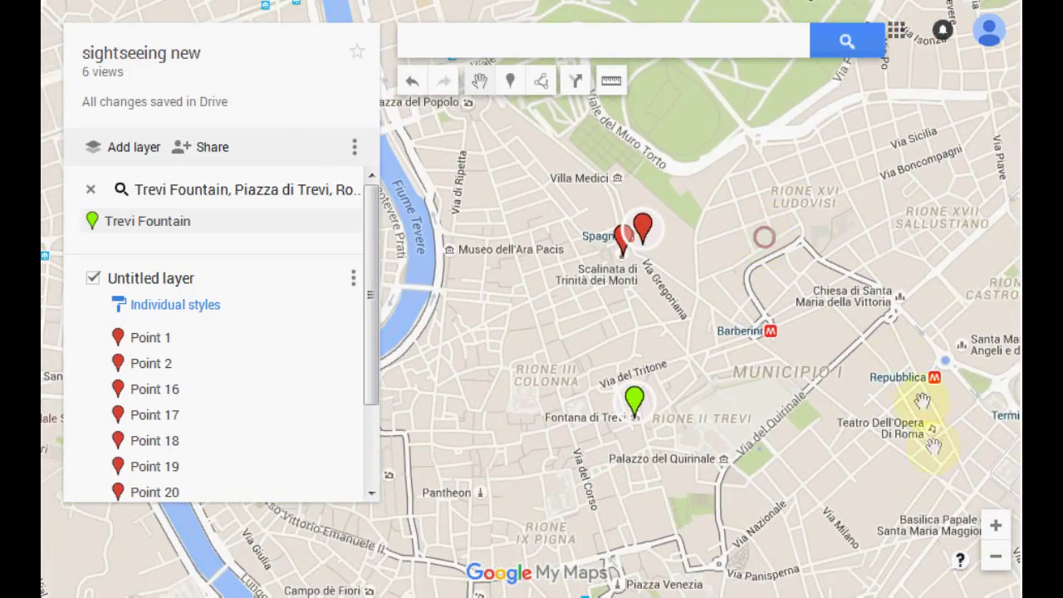
left_click(996, 525)
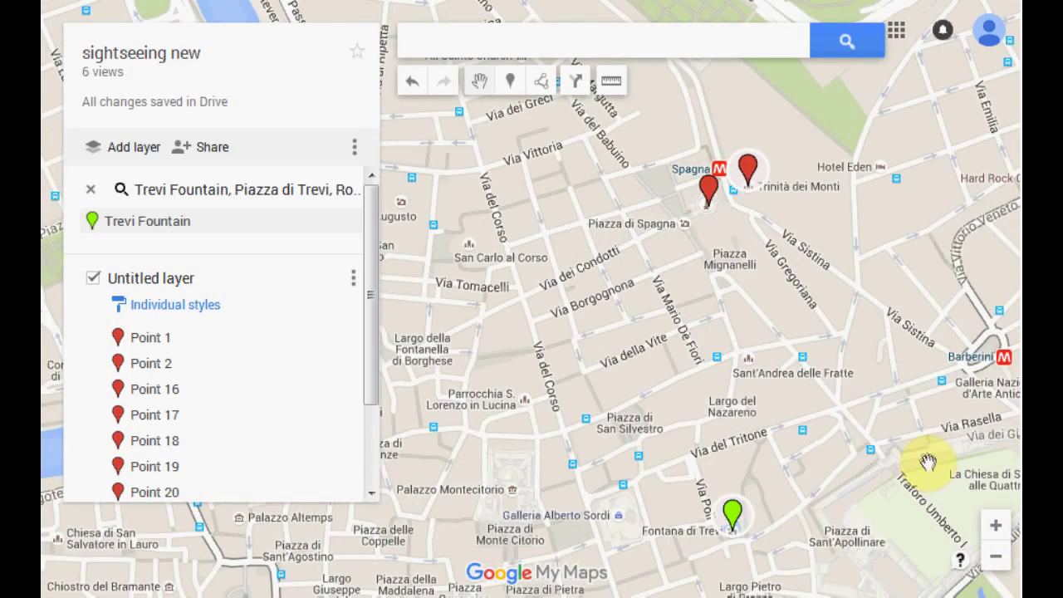
left_click_drag(885, 435, 811, 363)
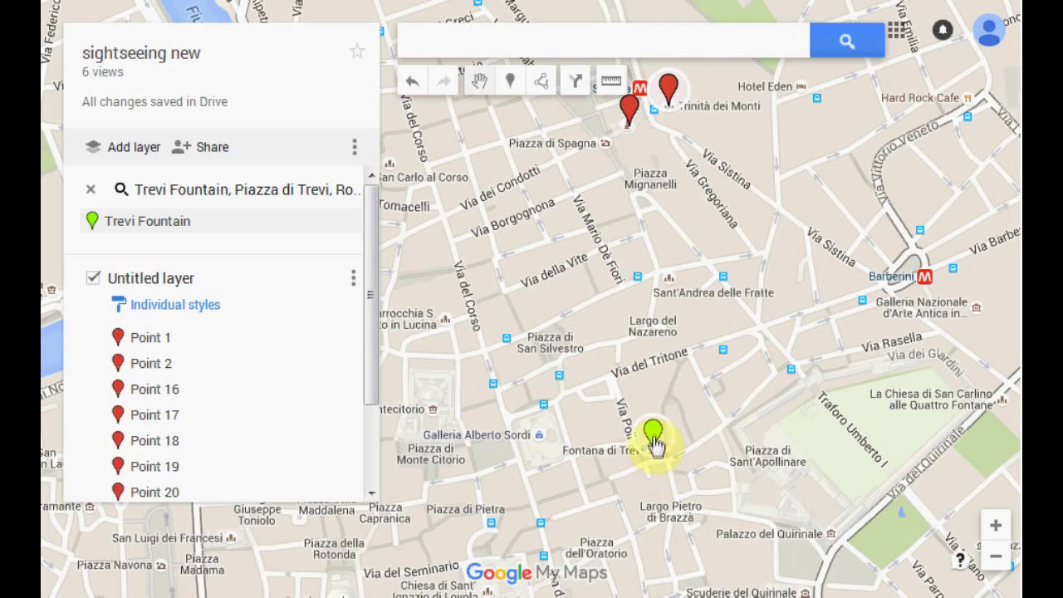
left_click(89, 190)
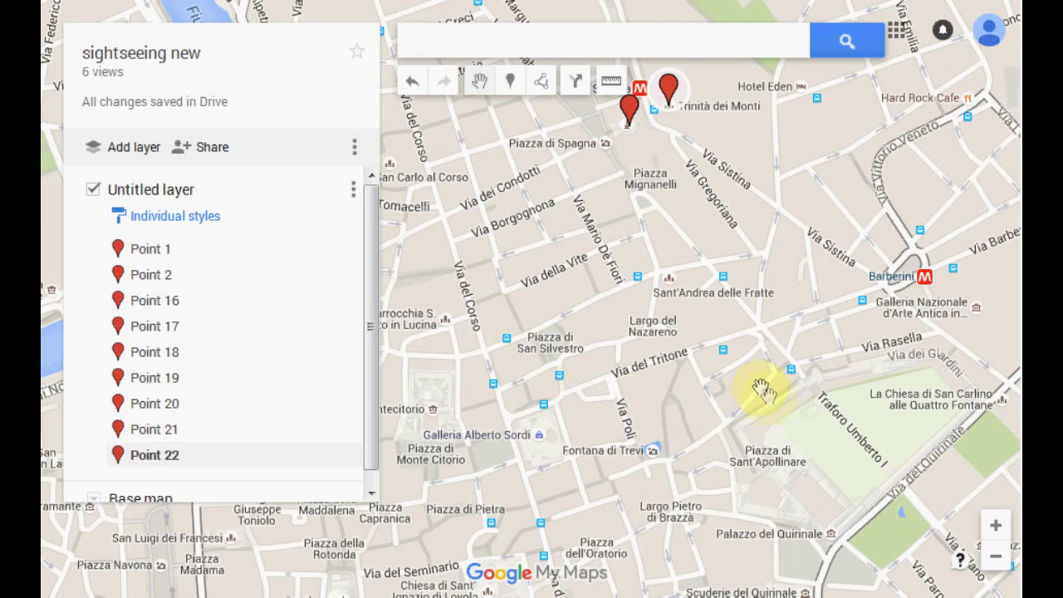
- Place a marker on Fontana di Trevi, keeping its default name
left_click(511, 83)
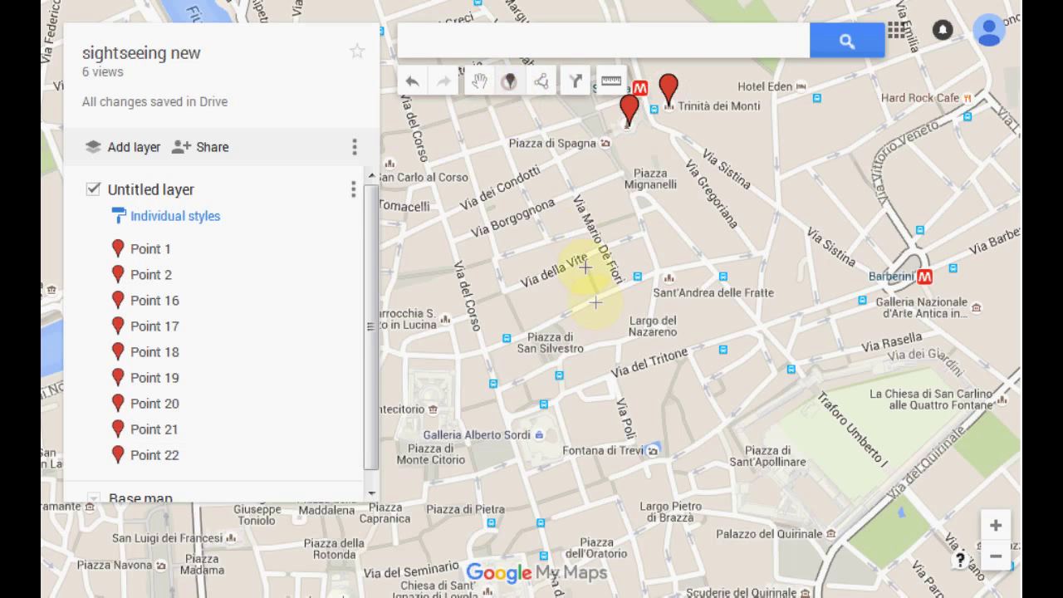
left_click(654, 451)
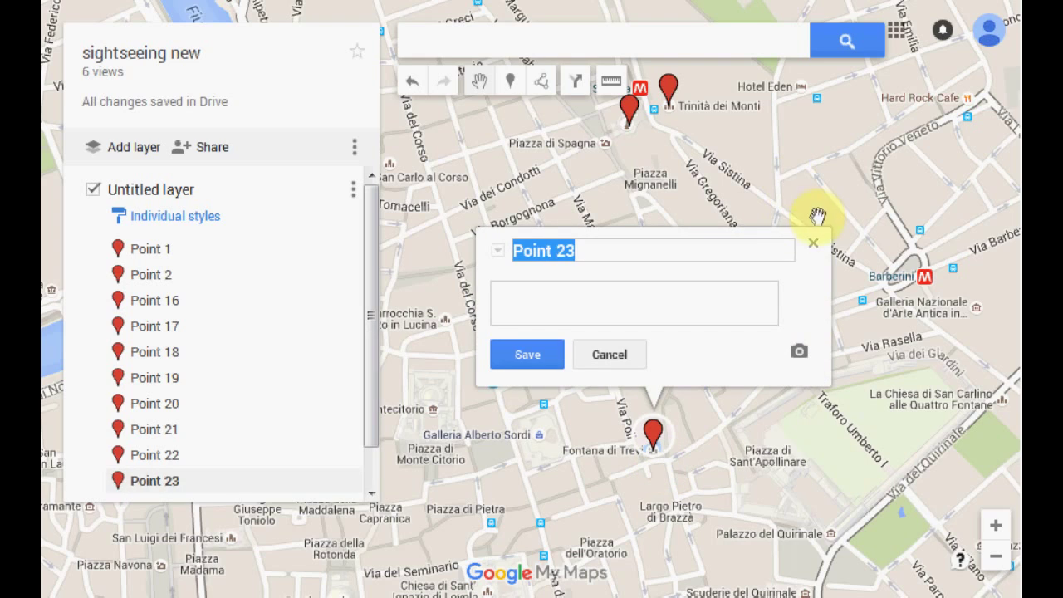
left_click(812, 249)
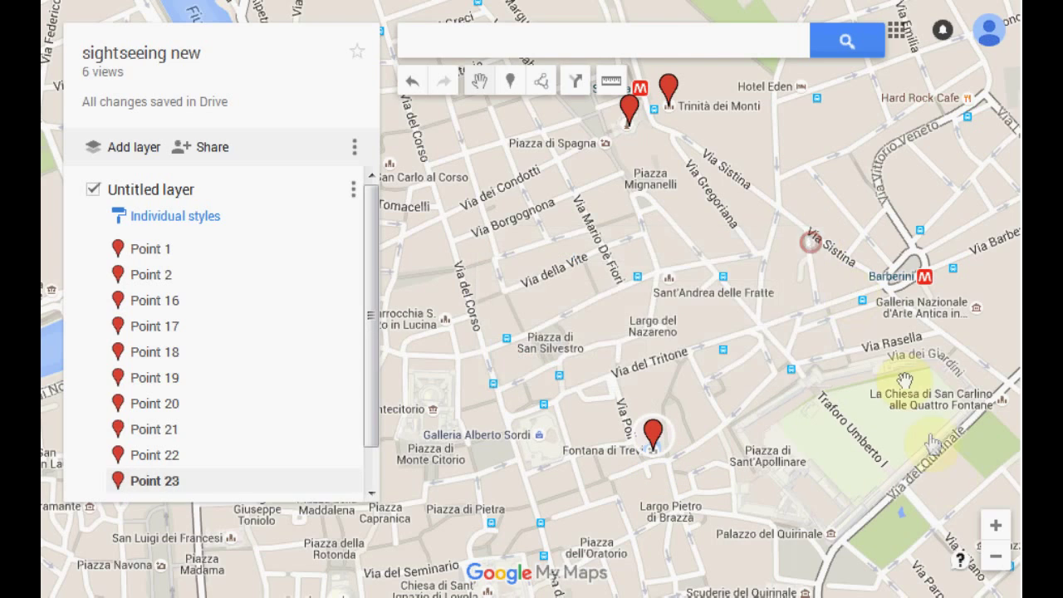
- Place a marker on the Pantheon, southwest of the Trevi Fountain marker, keeping its default name
left_click(997, 526)
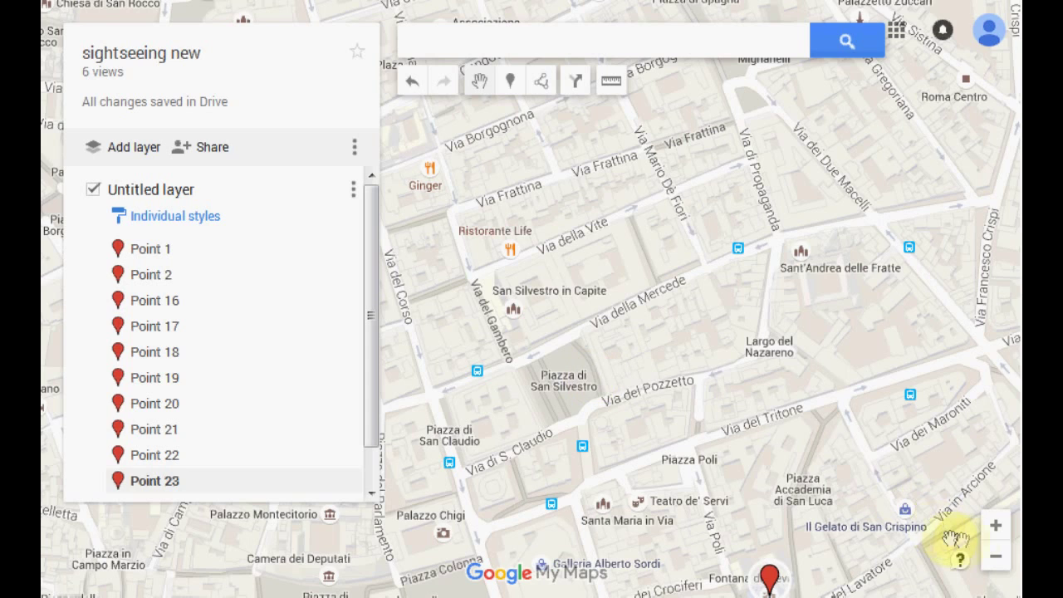
left_click(996, 560)
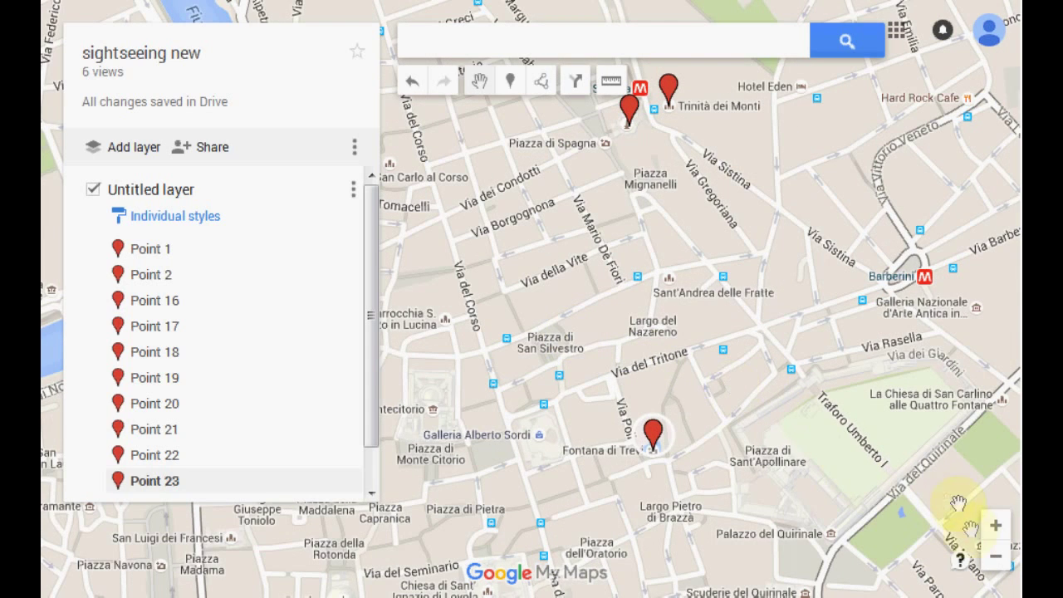
left_click(997, 558)
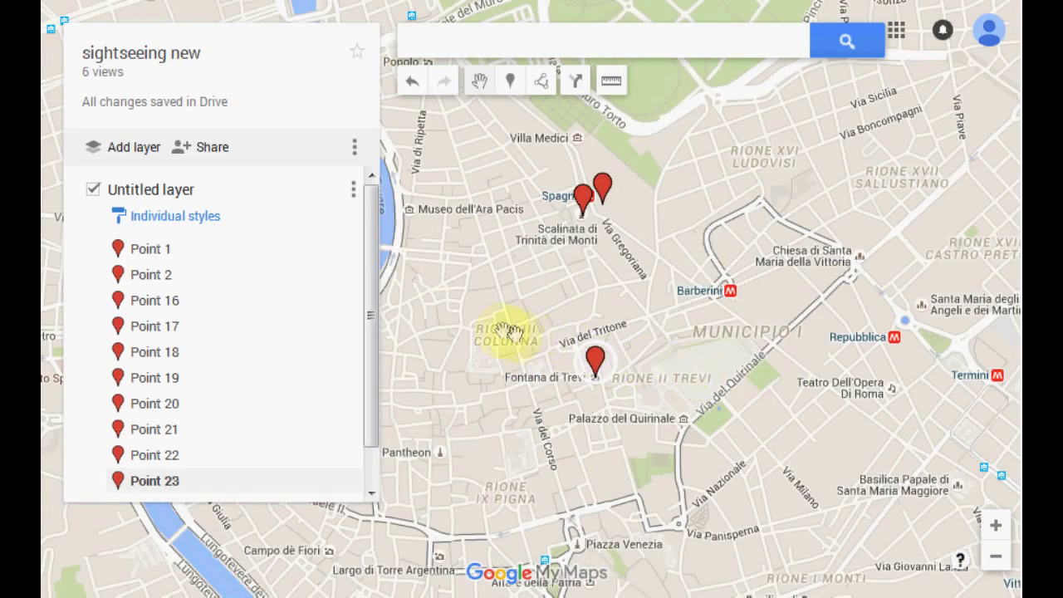
left_click_drag(492, 329, 681, 294)
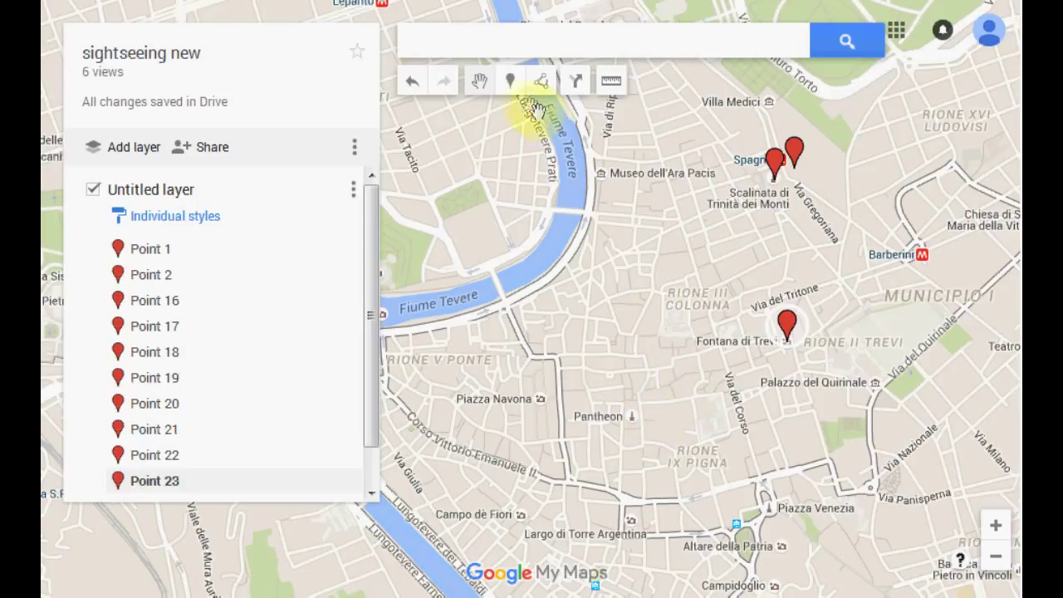
left_click(510, 80)
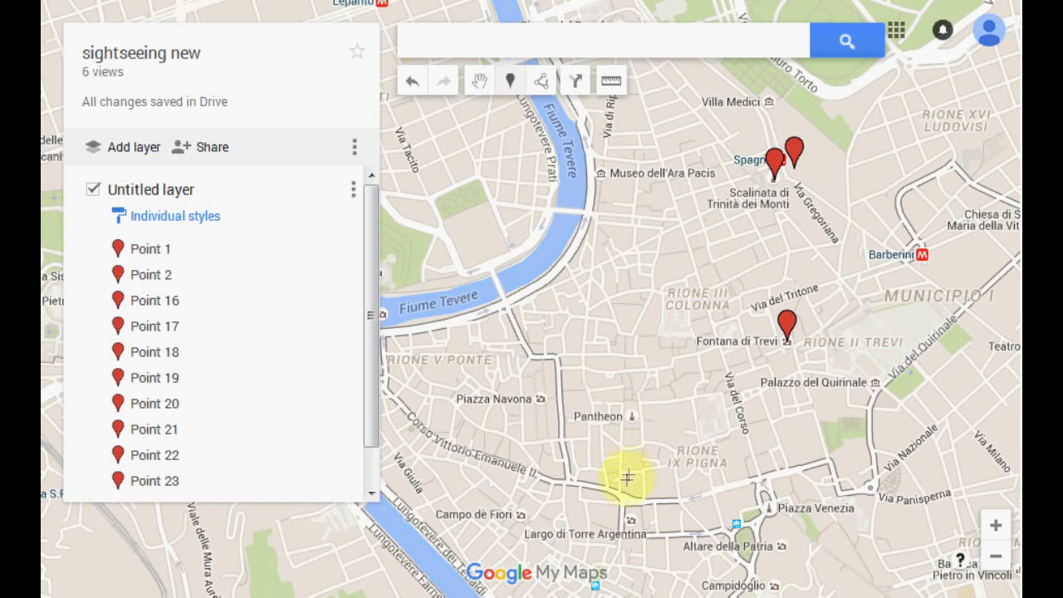
left_click(632, 413)
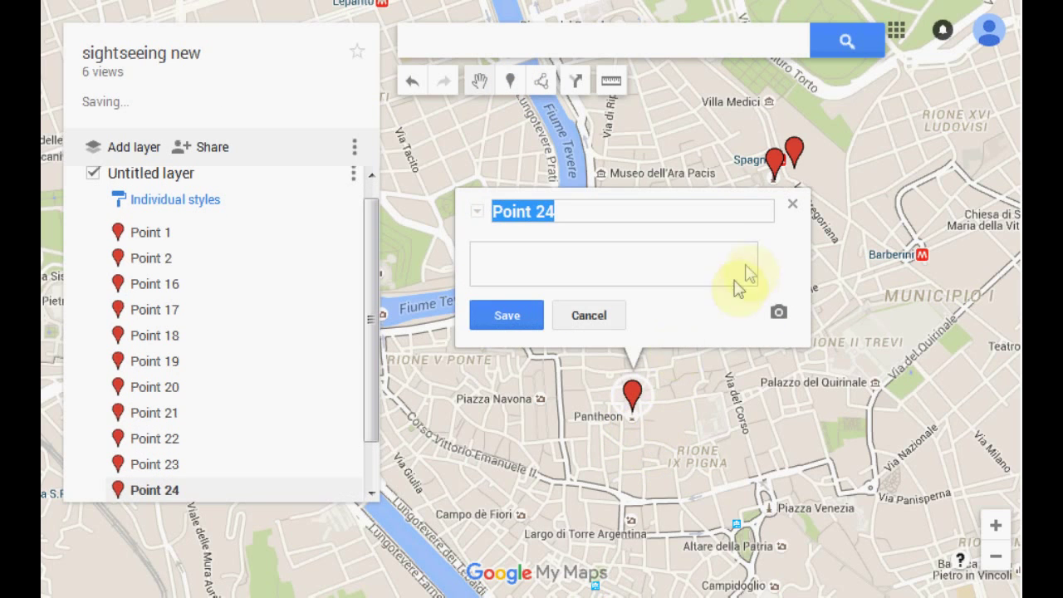
left_click(793, 200)
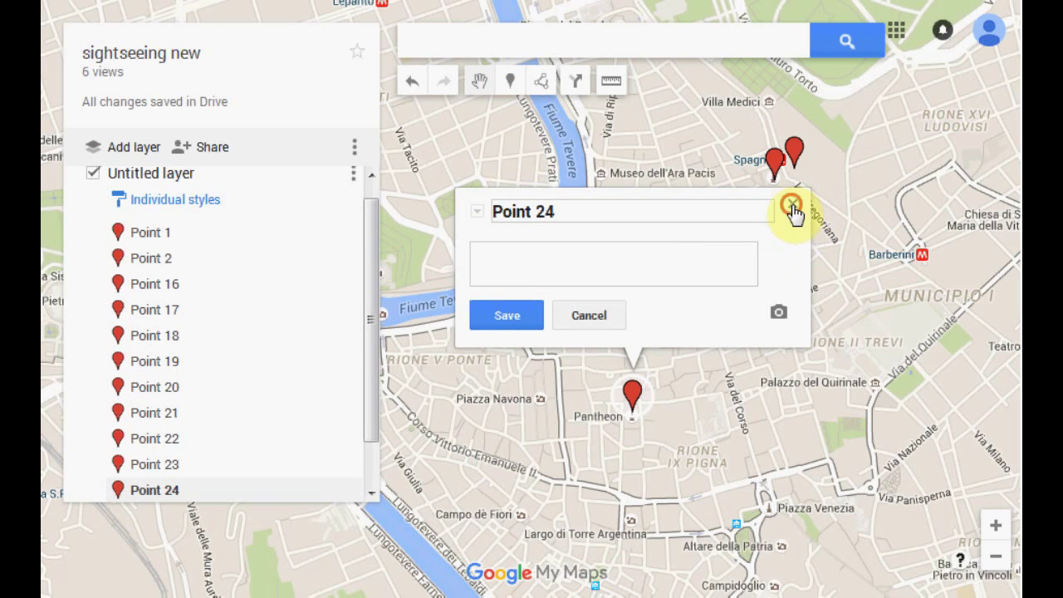
left_click(791, 206)
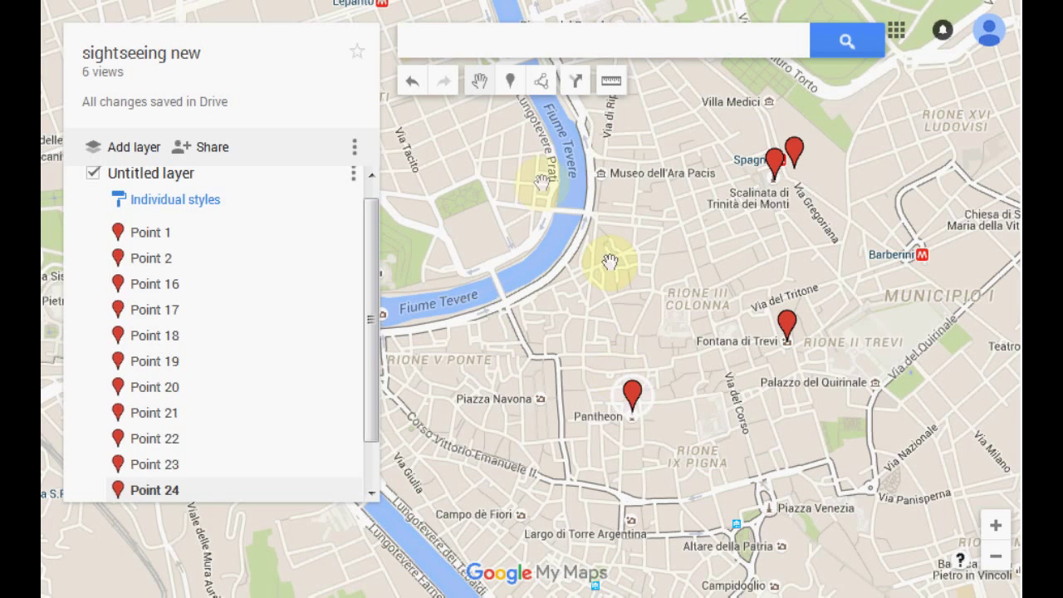
- Place markers west of Rione III Colonna, at Piazza Navona and just north of Palazzo Valentini, keeping their default names
left_click(509, 82)
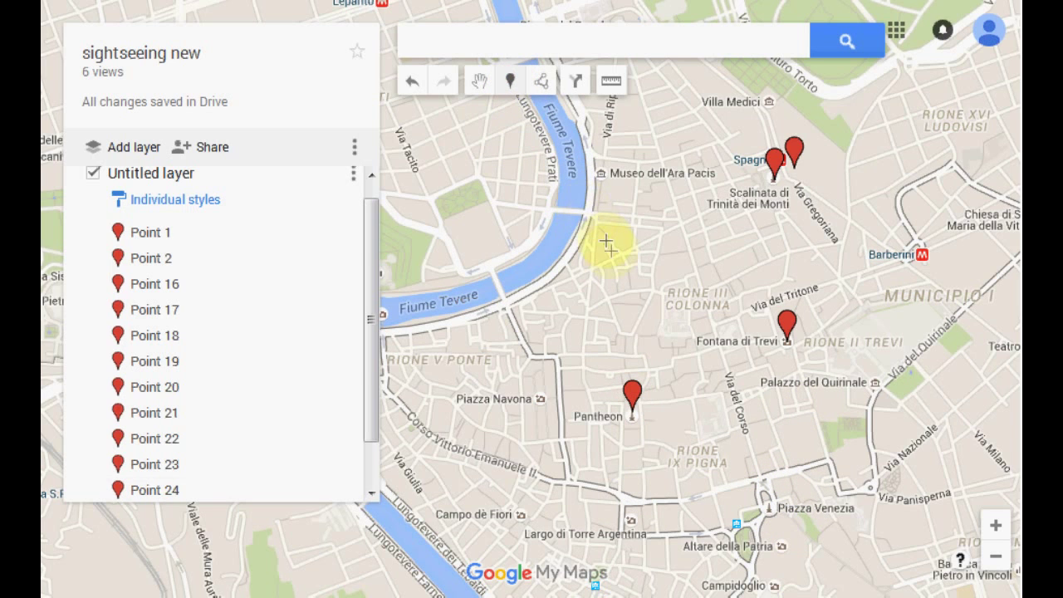
left_click(617, 280)
left_click(486, 308)
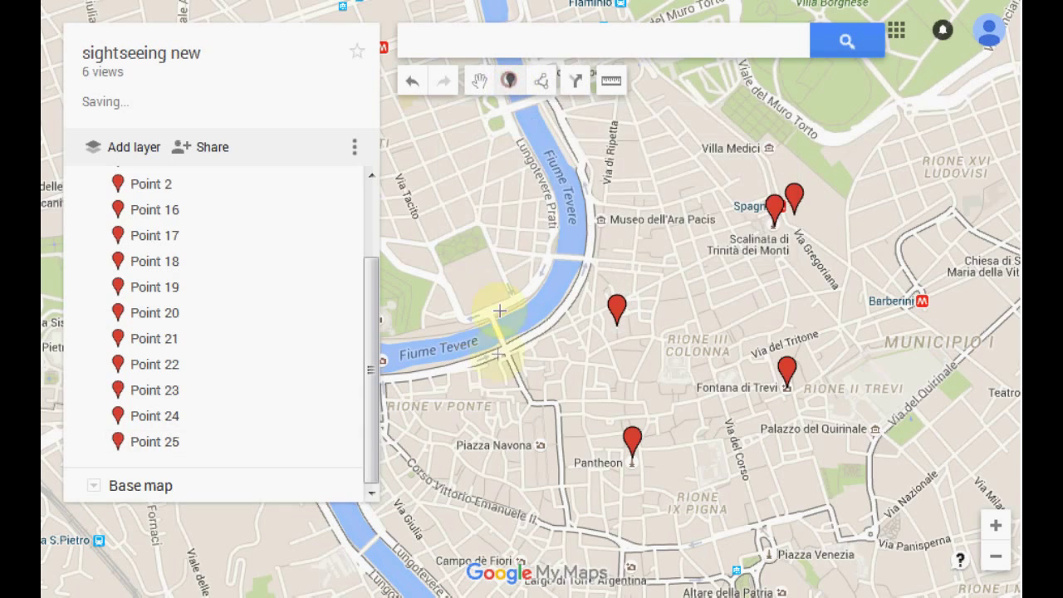
left_click(496, 444)
left_click(510, 81)
left_click(853, 498)
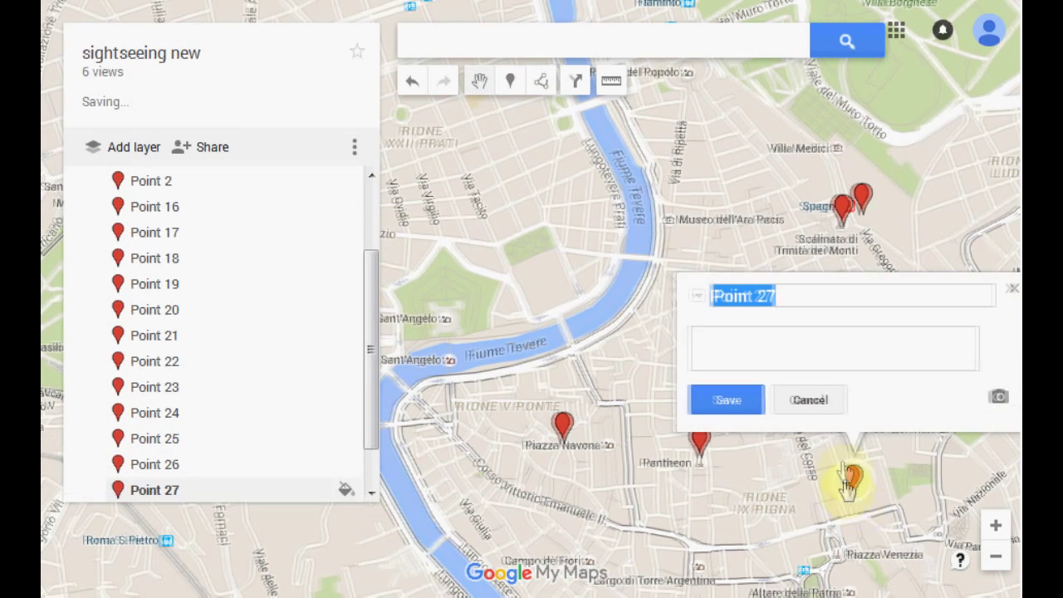
left_click(1008, 289)
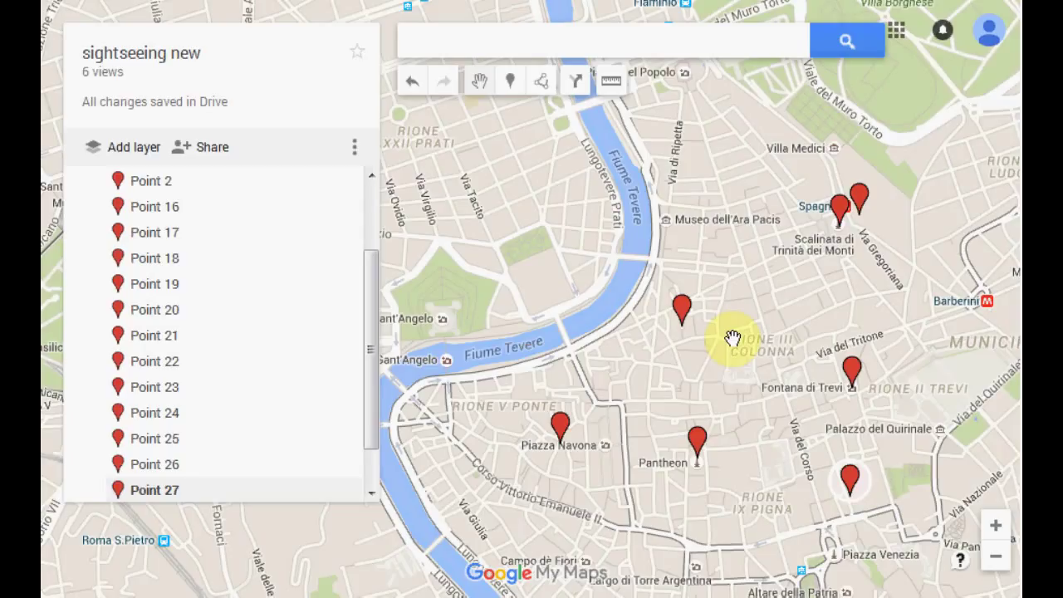
- Review how the placed markers are spread across central Rome, from the Spanish Steps down to the Colosseum
left_click(994, 527)
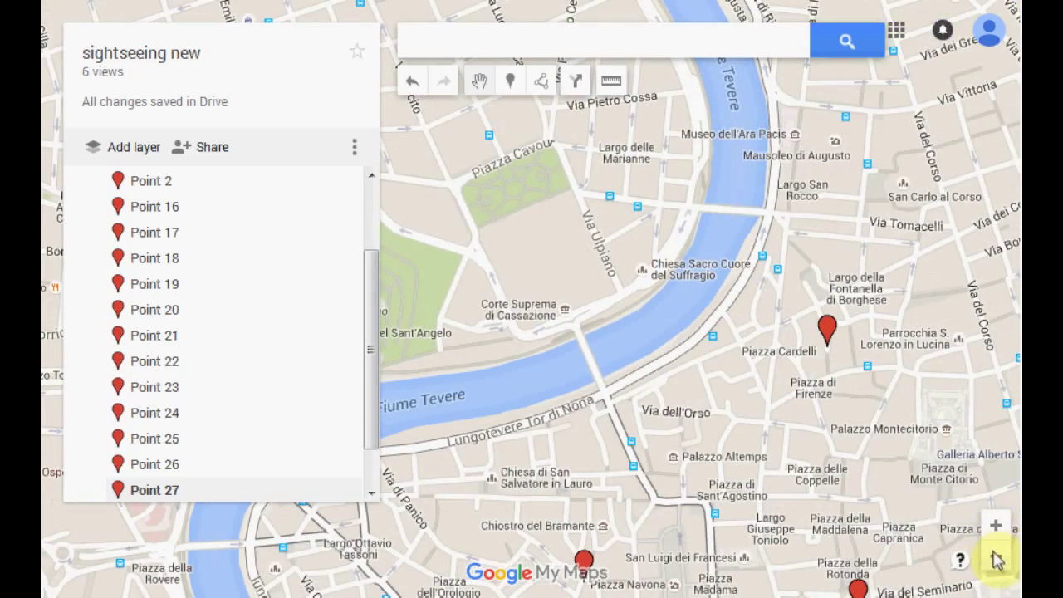
left_click(996, 560)
left_click(996, 560)
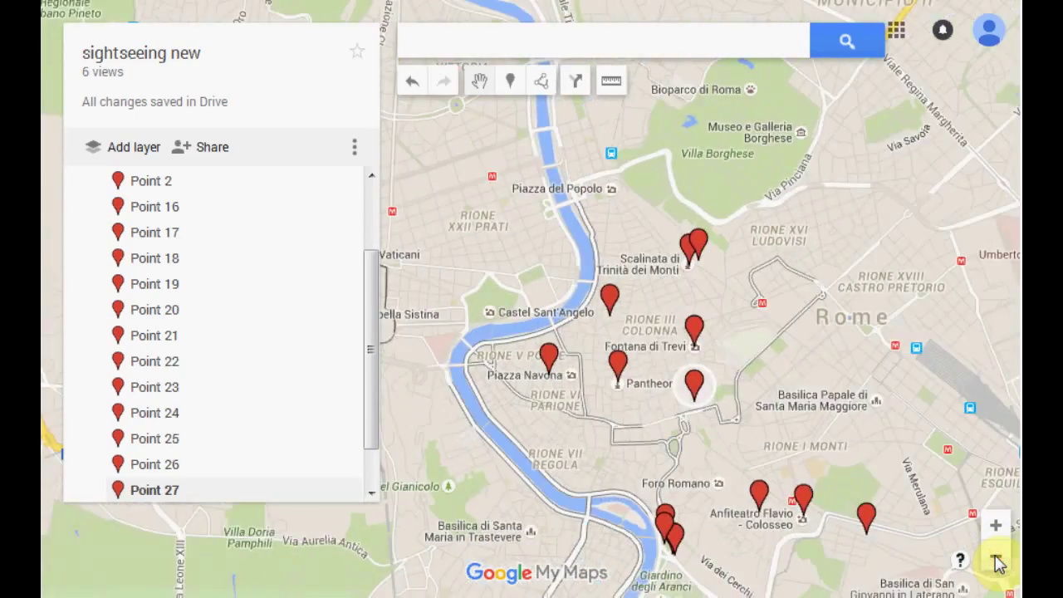
left_click_drag(914, 427, 813, 269)
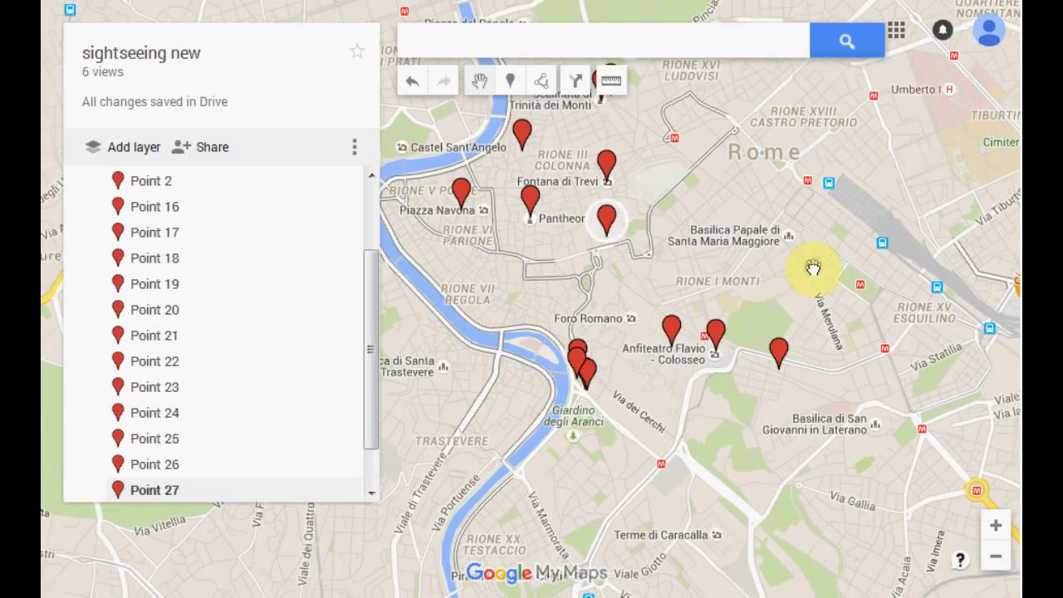
left_click_drag(735, 252, 797, 312)
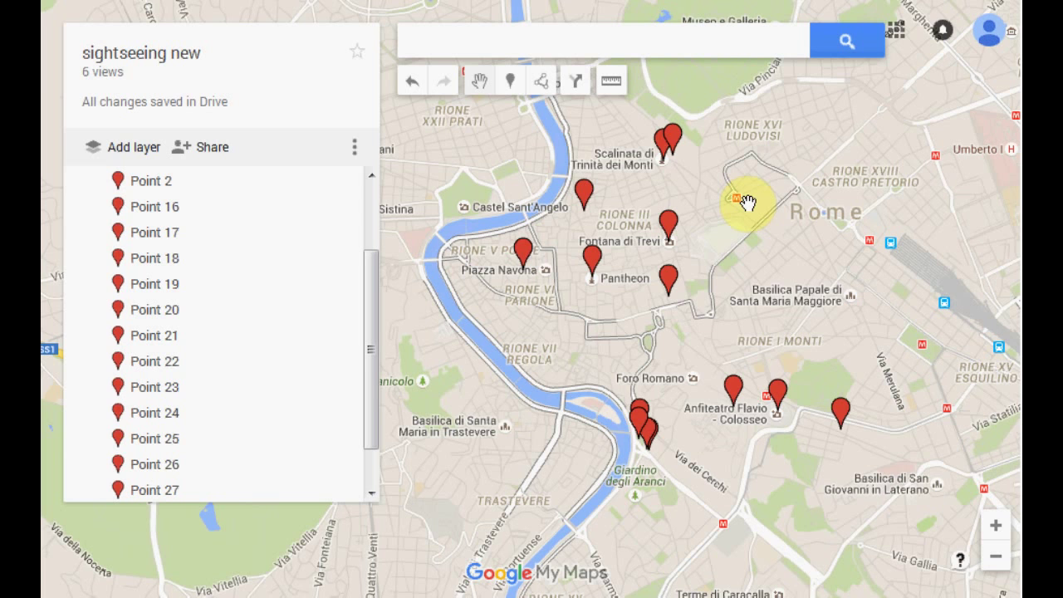
- Examine the streets between the Fontana di Trevi and Pantheon markers, down to Piazza Venezia
left_click(995, 525)
left_click(995, 525)
left_click_drag(914, 427, 554, 465)
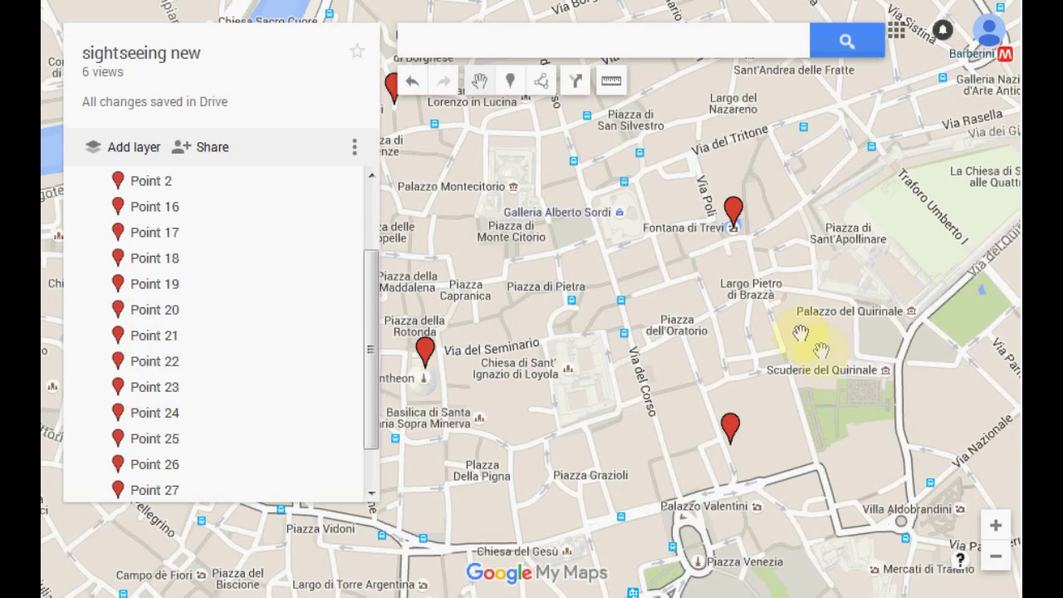
left_click(995, 527)
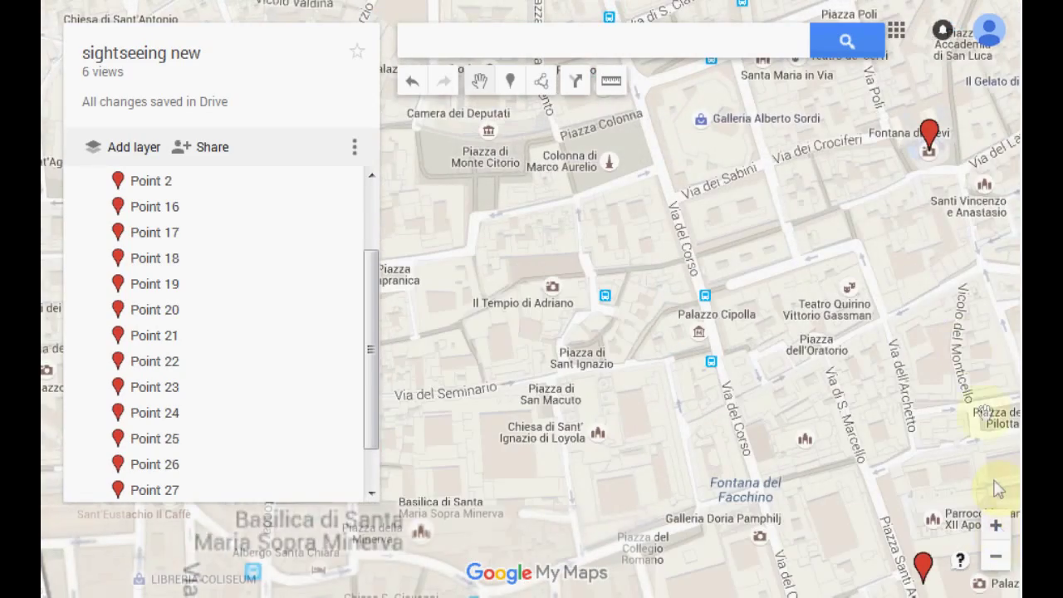
left_click_drag(942, 325, 673, 256)
left_click_drag(651, 196, 734, 232)
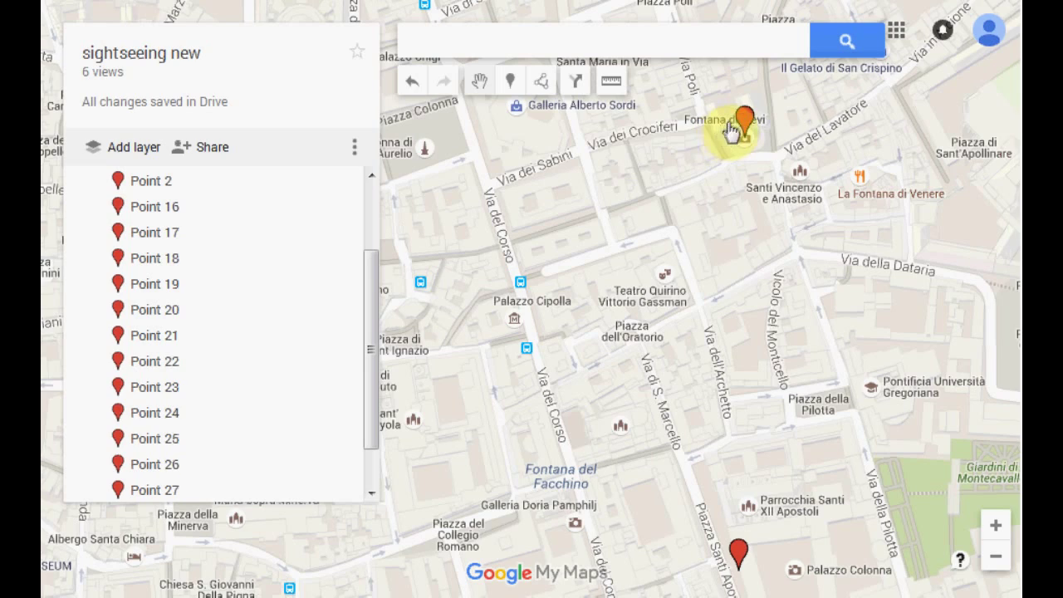
left_click(995, 556)
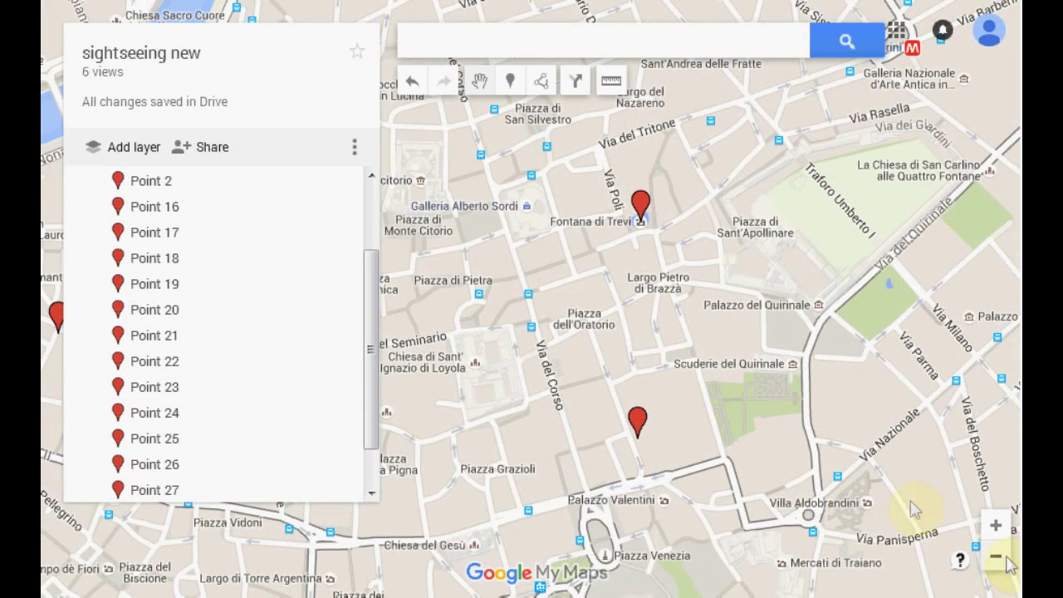
left_click_drag(598, 327, 731, 318)
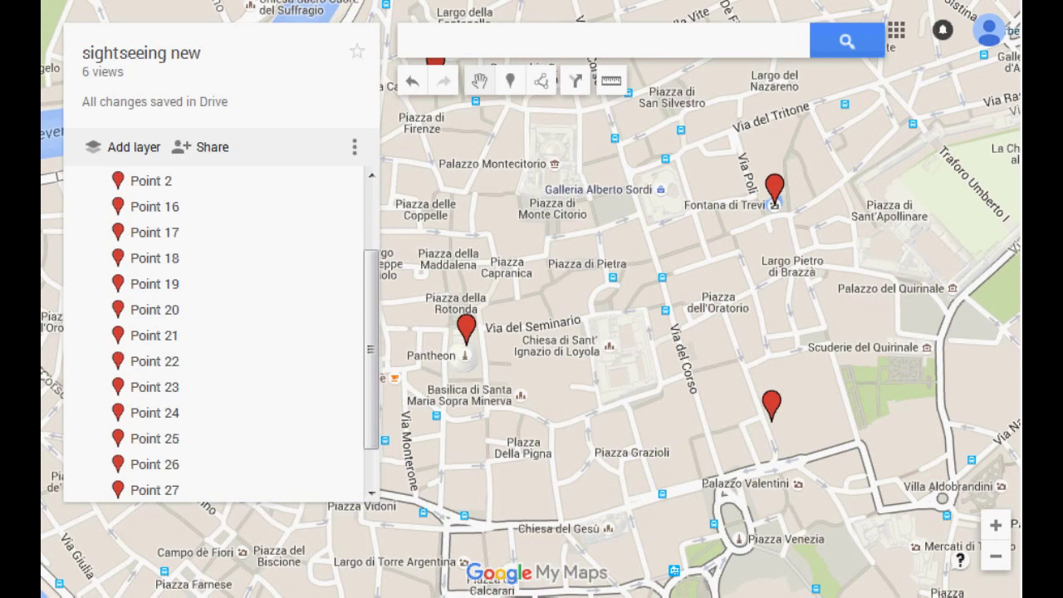
left_click(747, 328)
left_click(653, 297)
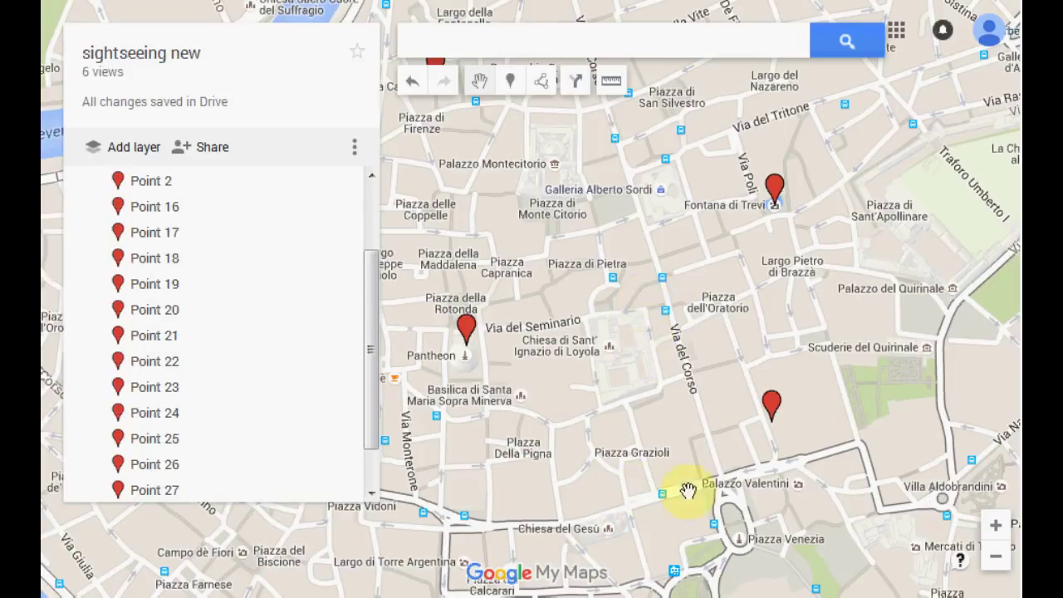
left_click(728, 523)
left_click(731, 523)
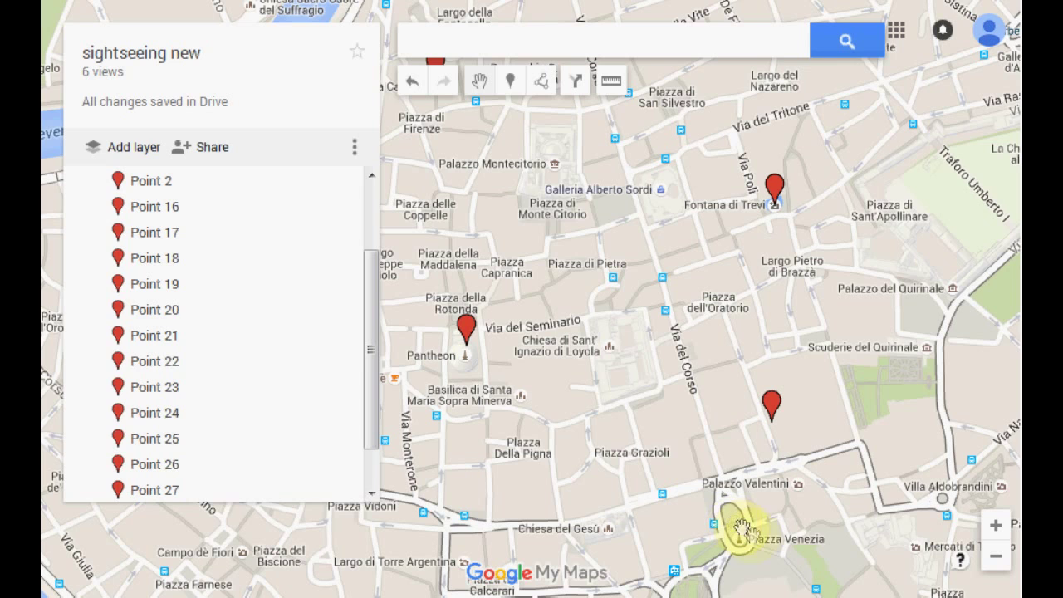
- Place a marker on Piazza Venezia, keeping its default name
left_click(510, 81)
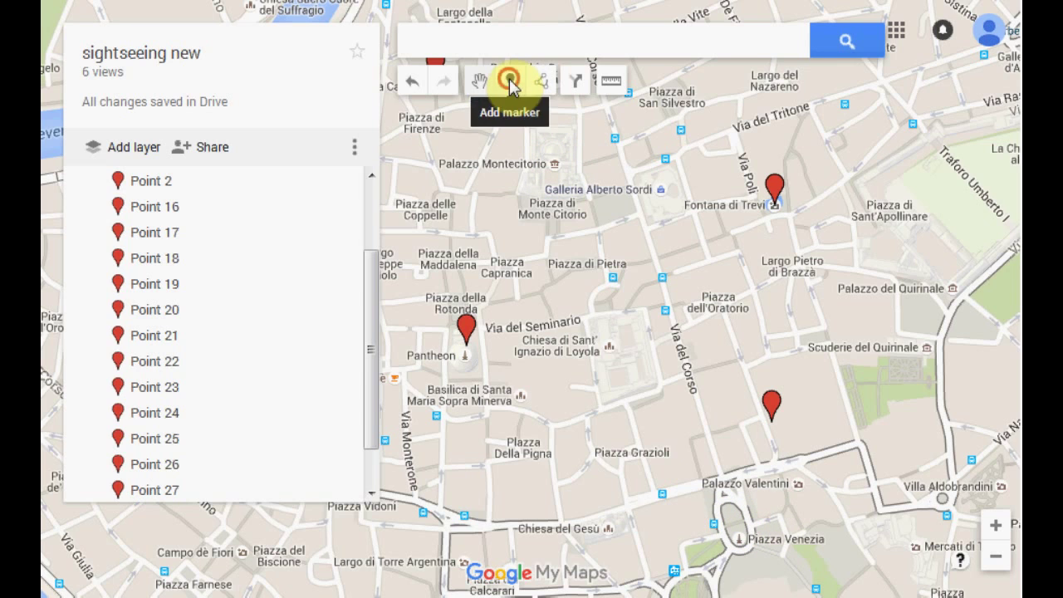
left_click(739, 540)
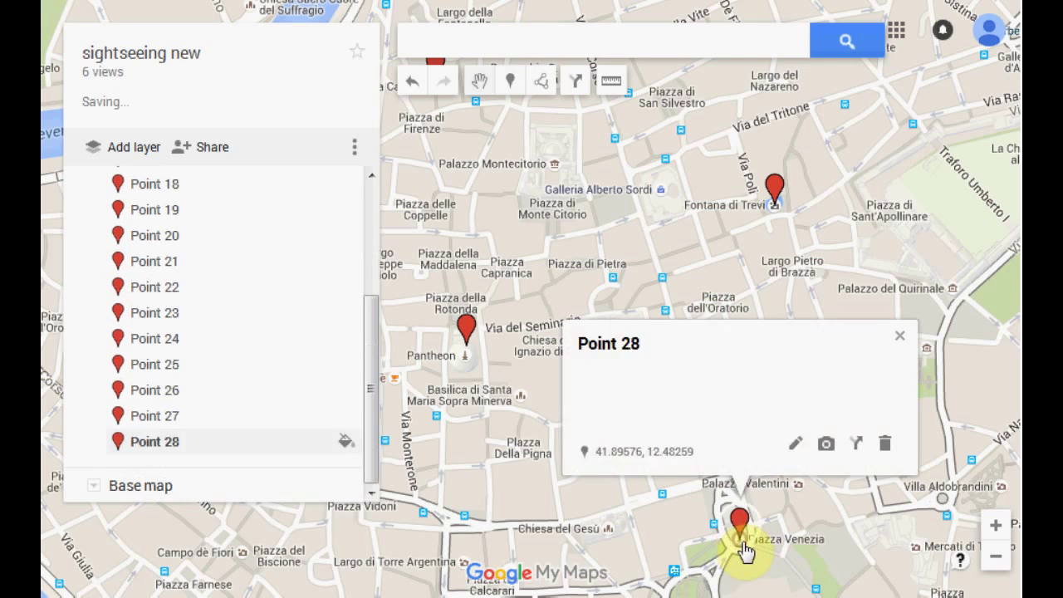
left_click(905, 330)
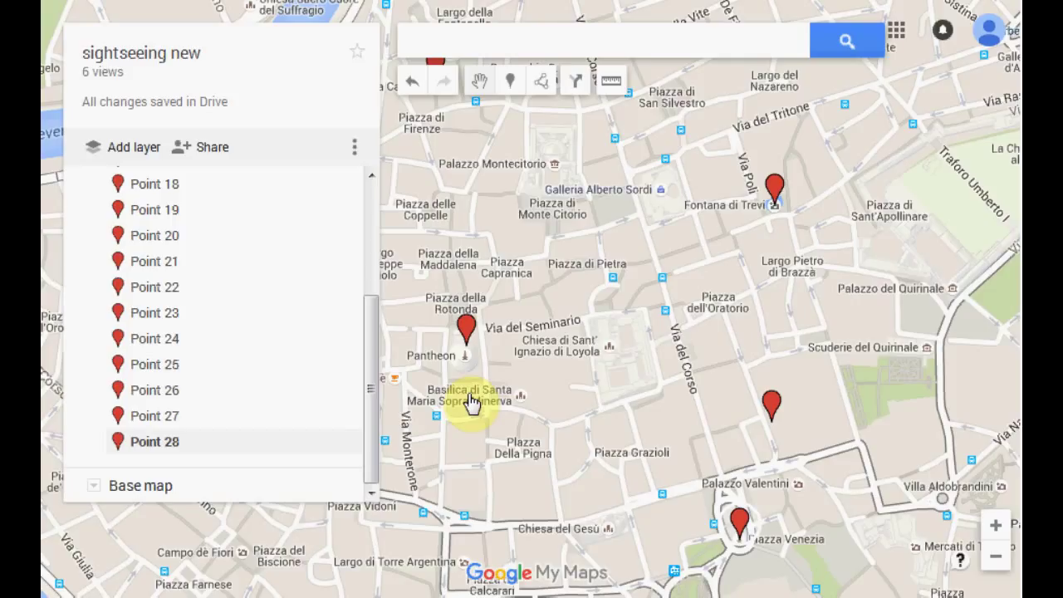
- Bring up the delete option for the marker north of Palazzo Valentini and dismiss it without deleting
right_click(773, 407)
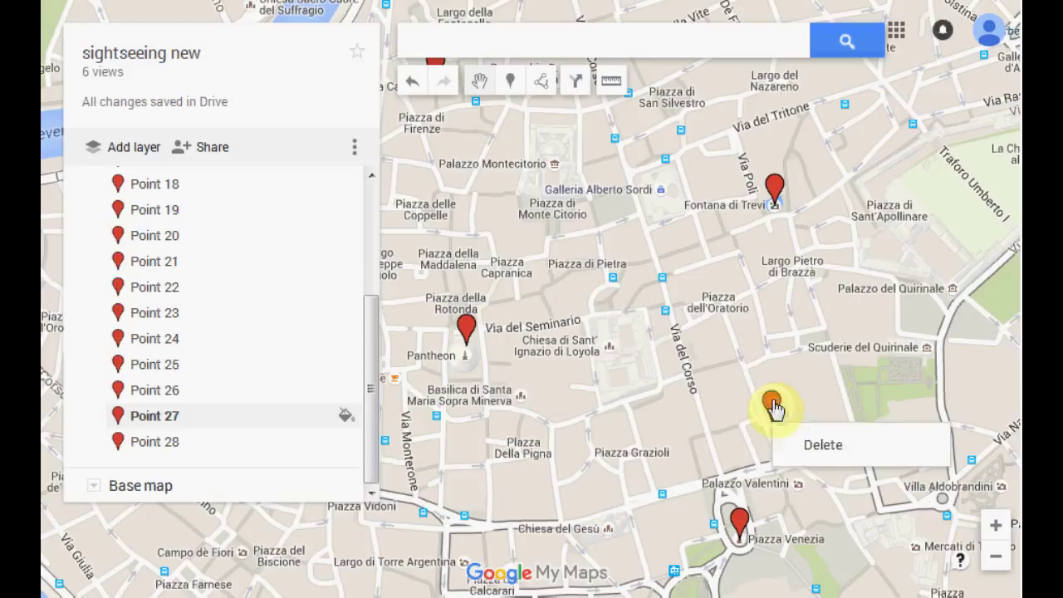
left_click(707, 338)
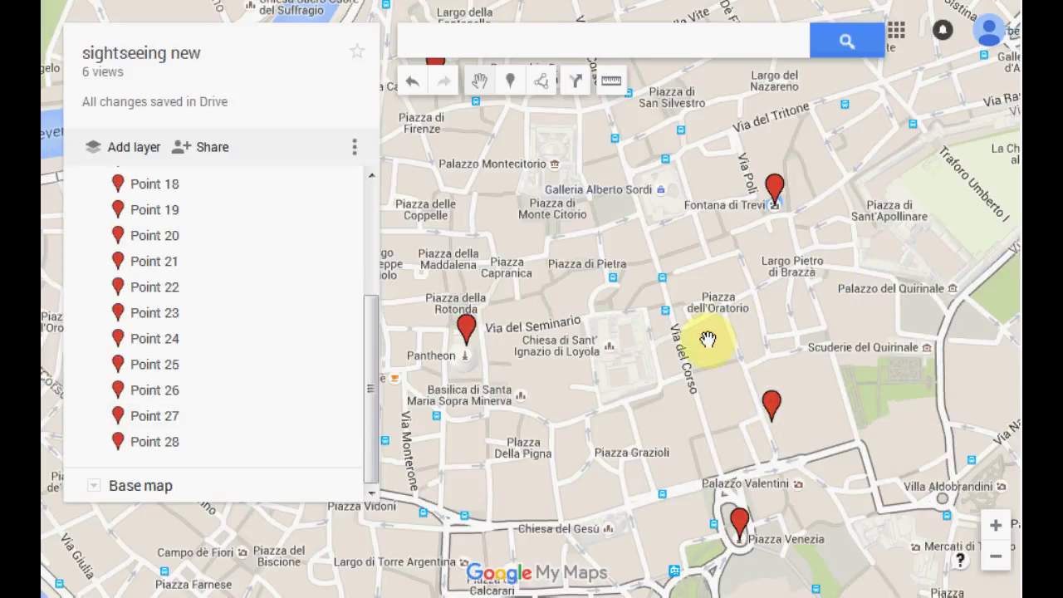